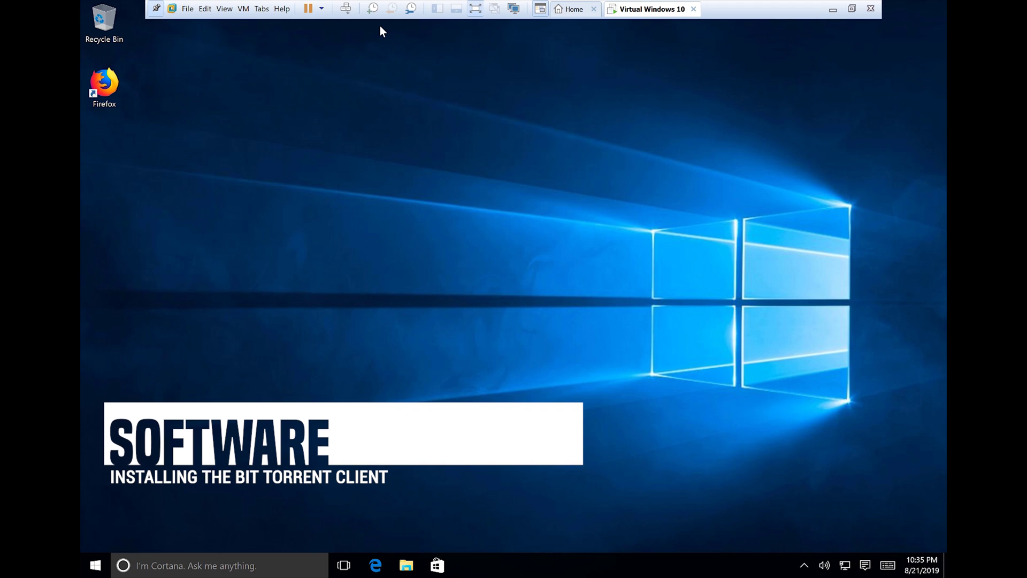
# Step: Launch Microsoft Edge from the Windows taskbar
pyautogui.click(375, 564)
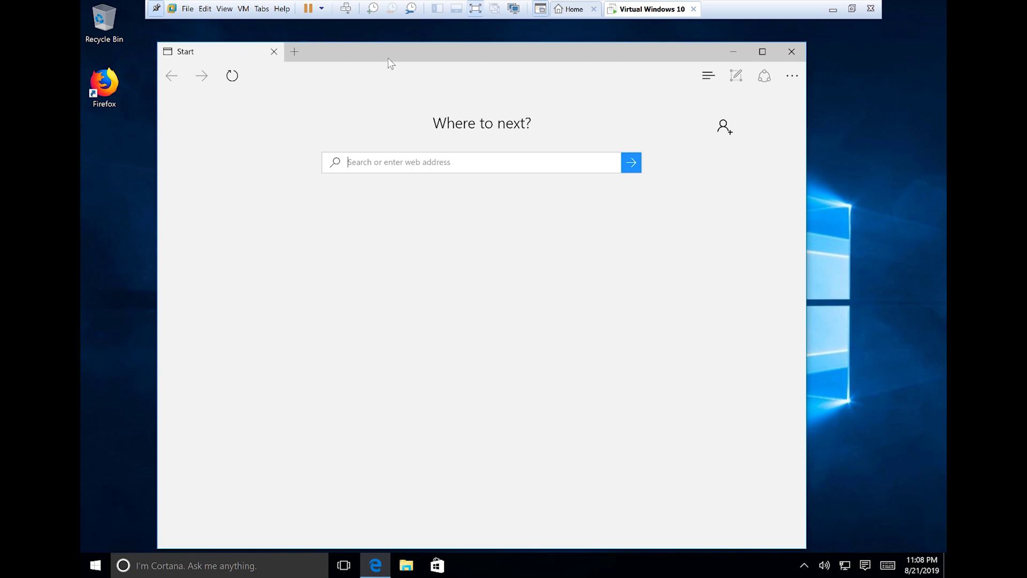
pyautogui.scroll(-2, 357, 73)
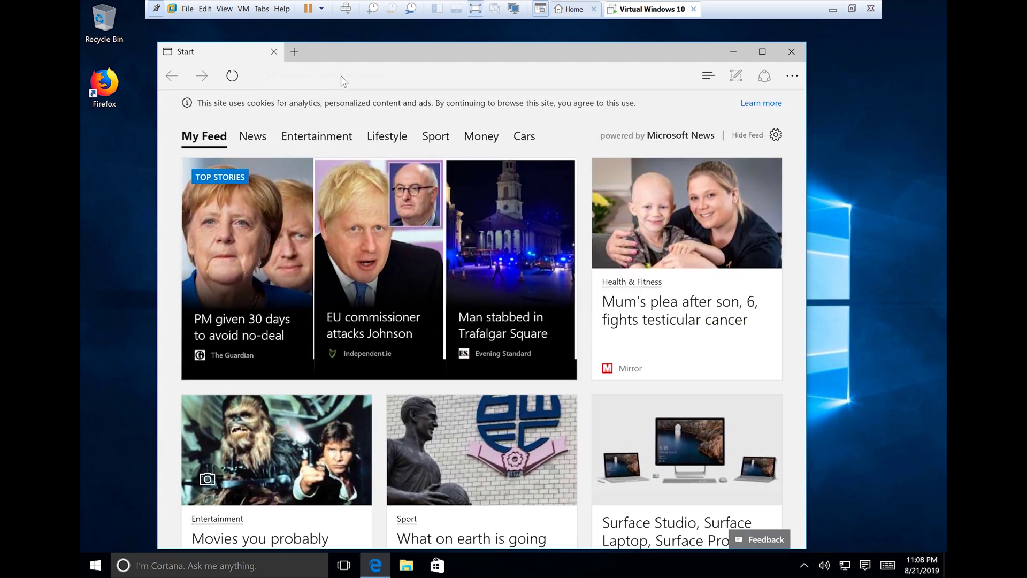
pyautogui.write('www.google.co')
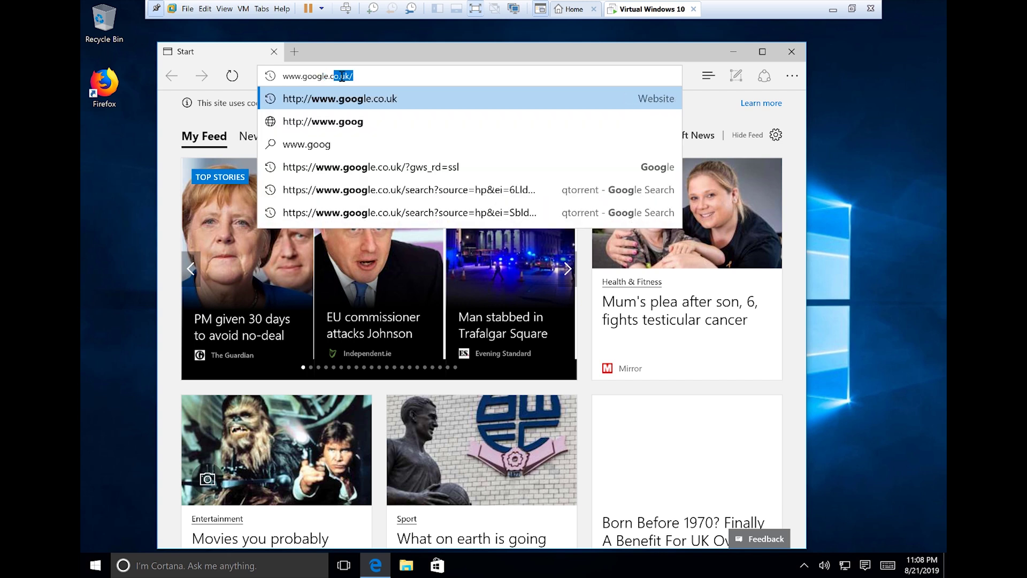
pyautogui.write('.uk')
pyautogui.press('Return')
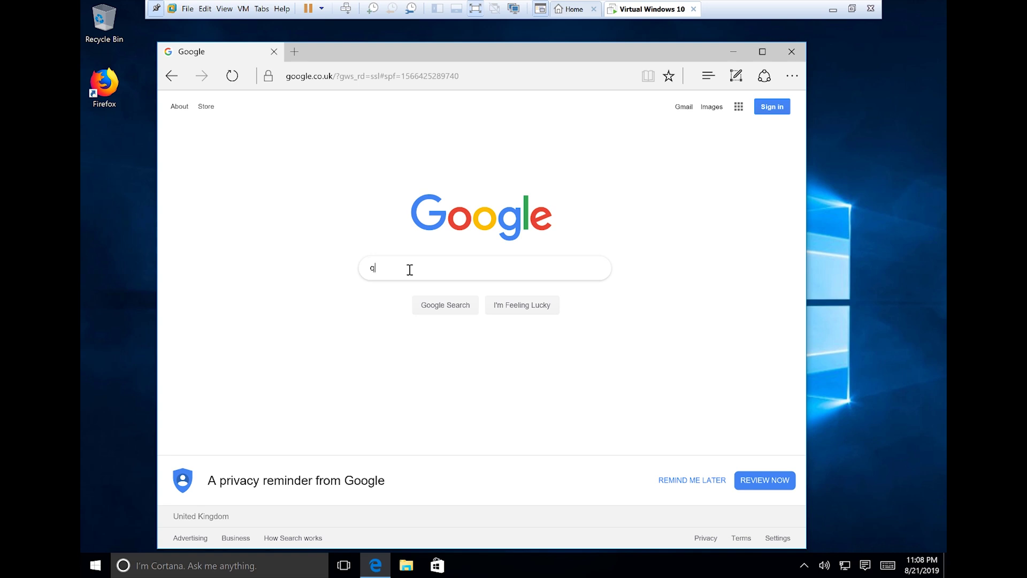
# Step: Search Google for qtorrent and open the qBittorrent Official Website result
pyautogui.write('torrent')
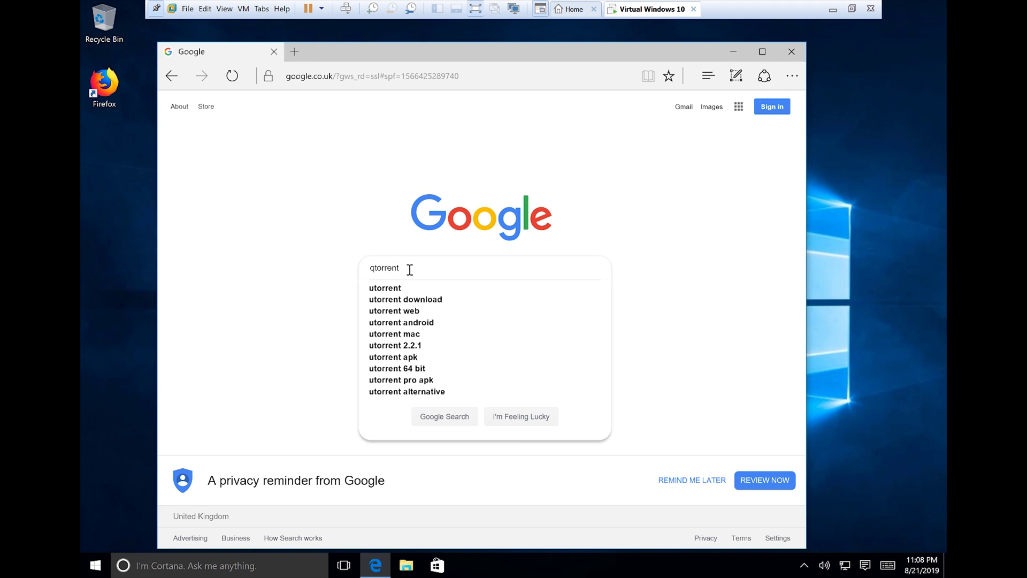
pyautogui.press('Return')
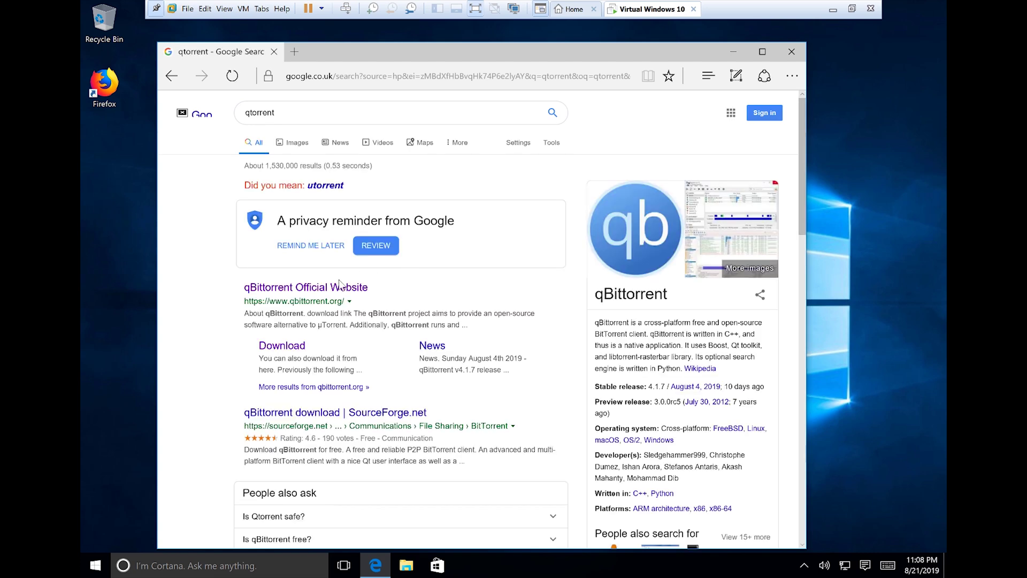
pyautogui.click(317, 289)
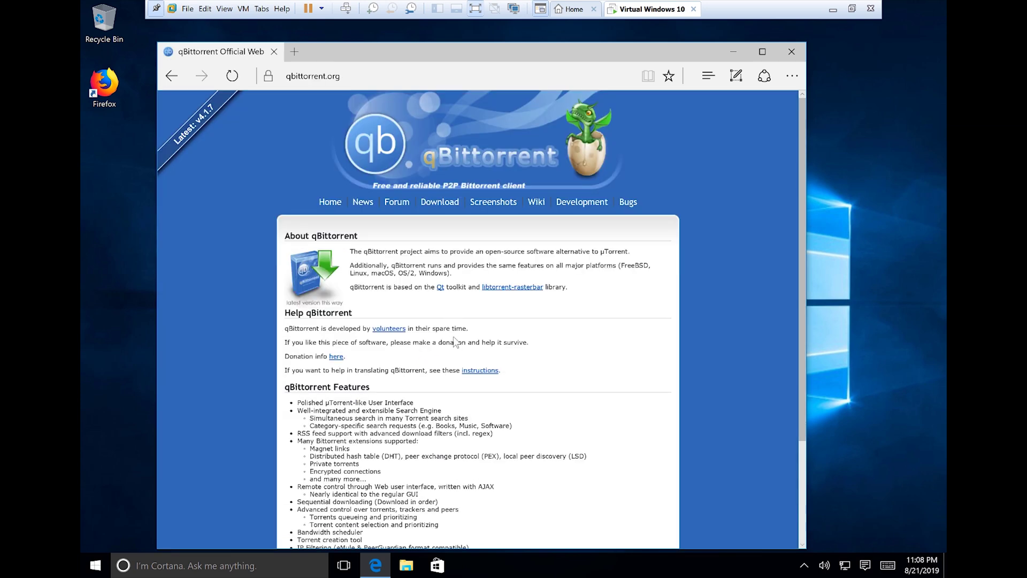
# Step: Go to the qBittorrent Download page and open the 32-bit & 64-bit Windows installers link
pyautogui.scroll(-2, 459, 353)
pyautogui.scroll(-1, 458, 353)
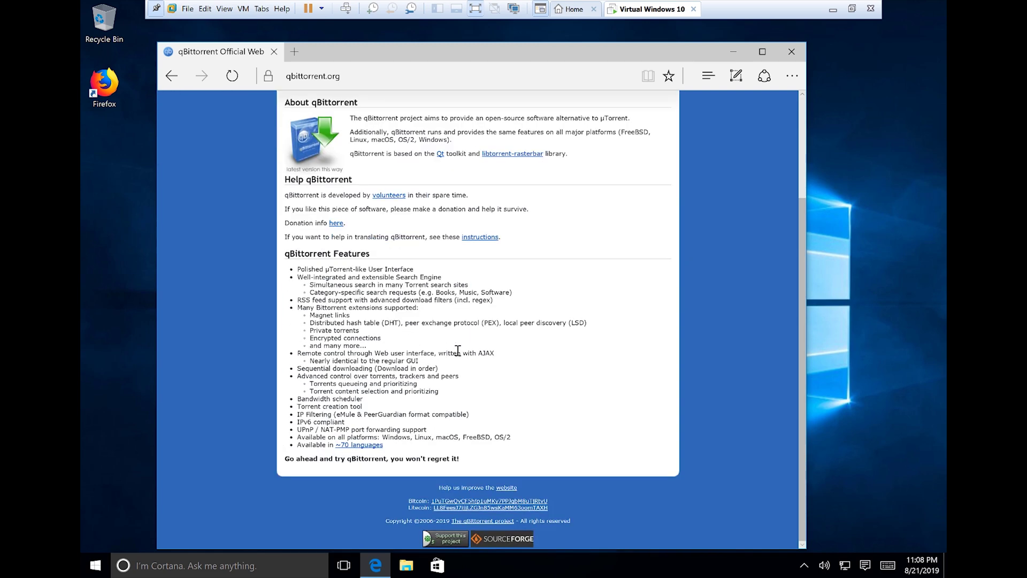
pyautogui.scroll(3, 457, 350)
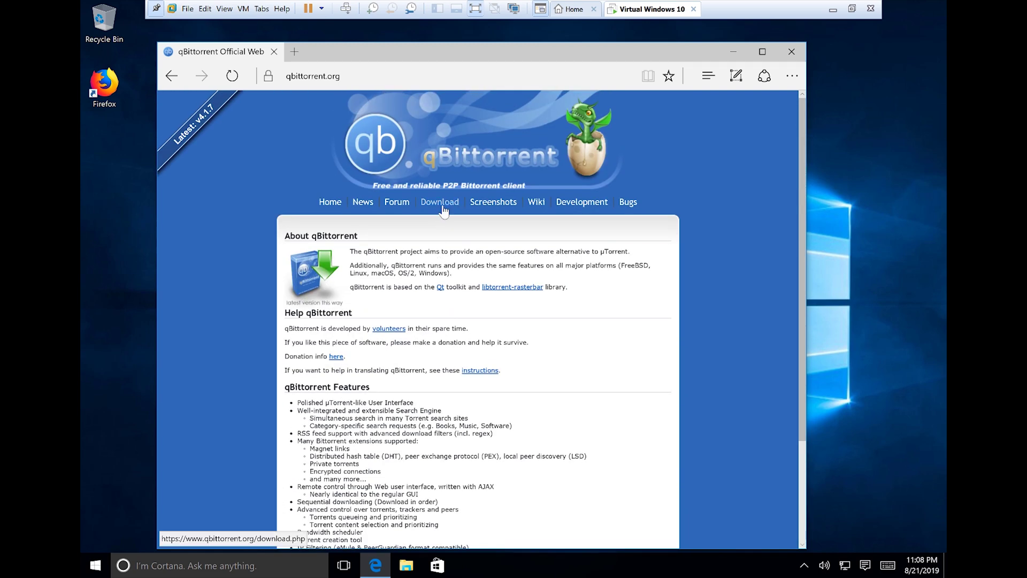
pyautogui.click(442, 206)
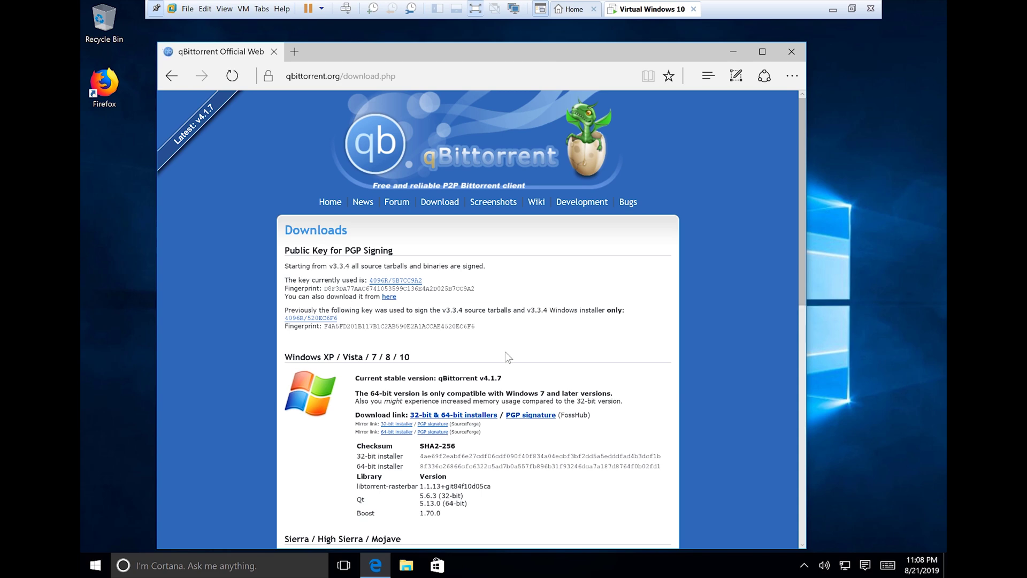
pyautogui.scroll(-3, 505, 351)
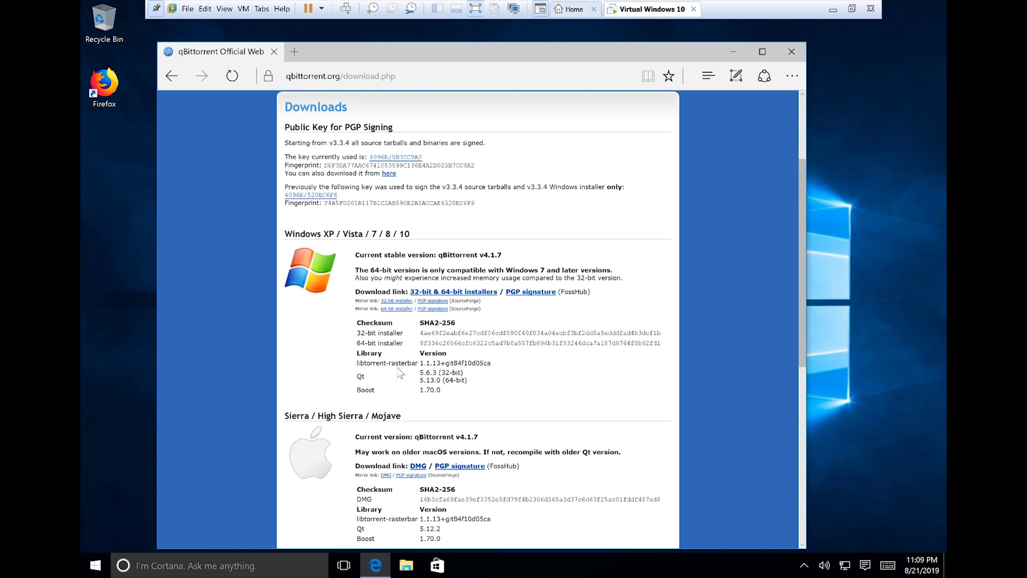
pyautogui.scroll(3, 399, 389)
pyautogui.scroll(-3, 427, 373)
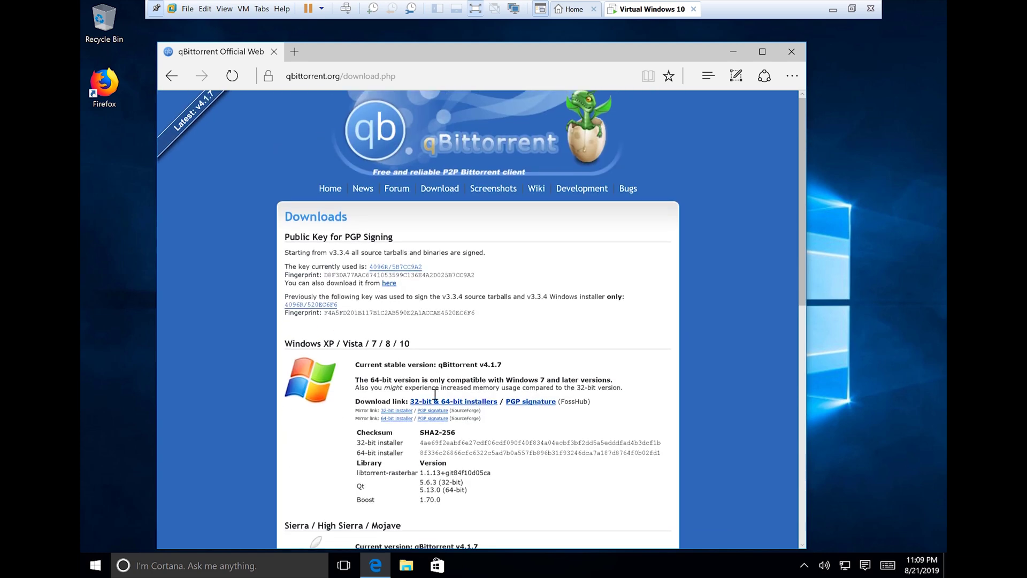
pyautogui.click(471, 351)
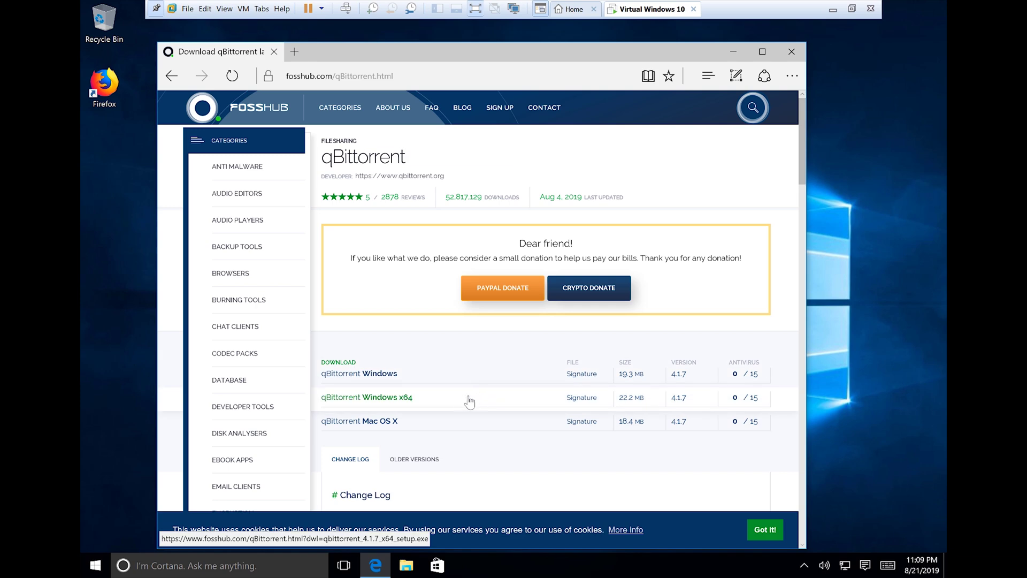
# Step: Download the qBittorrent Windows x64 installer from FossHub and show it in Downloads
pyautogui.click(387, 400)
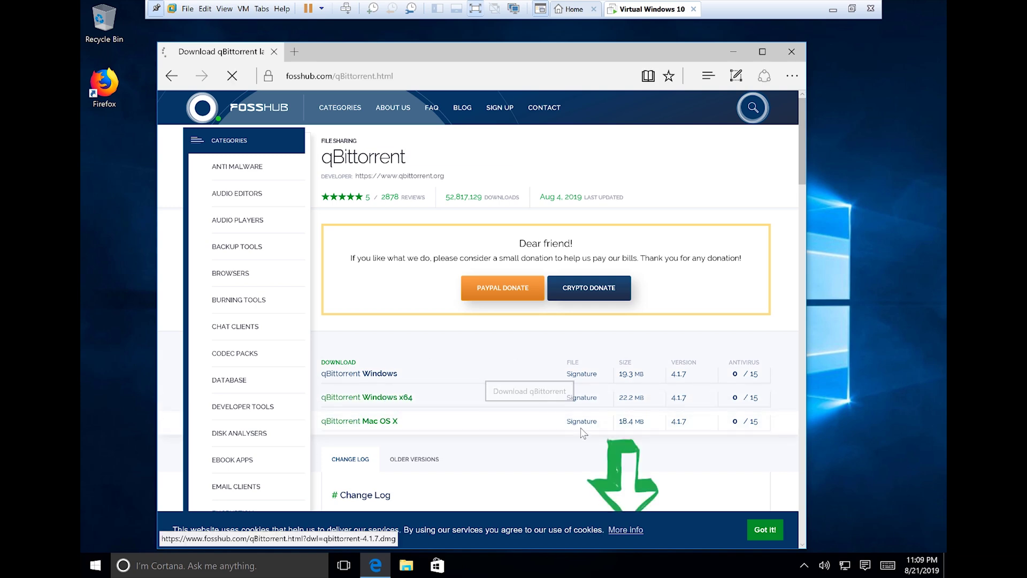
pyautogui.scroll(-1, 677, 501)
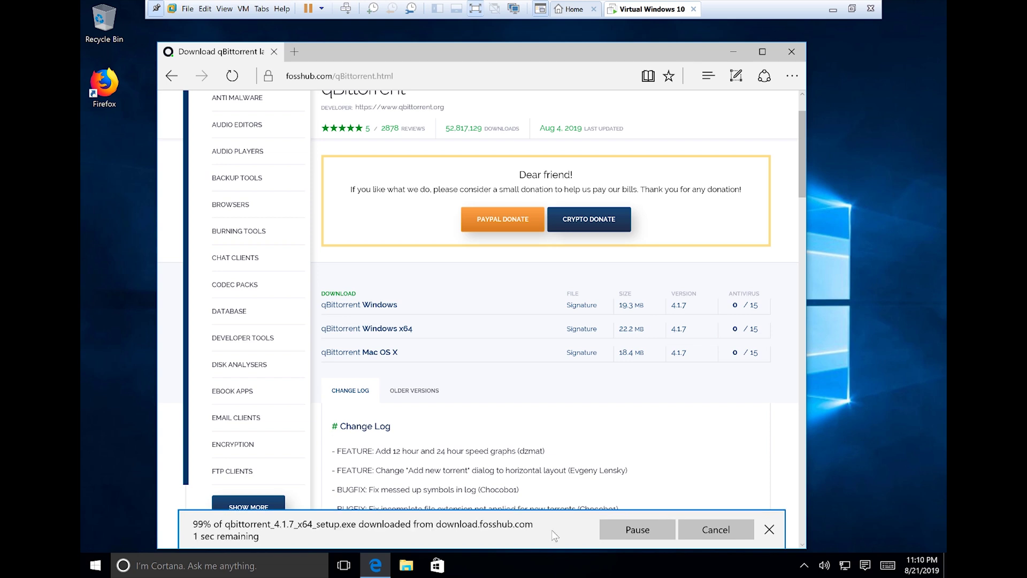
pyautogui.click(632, 530)
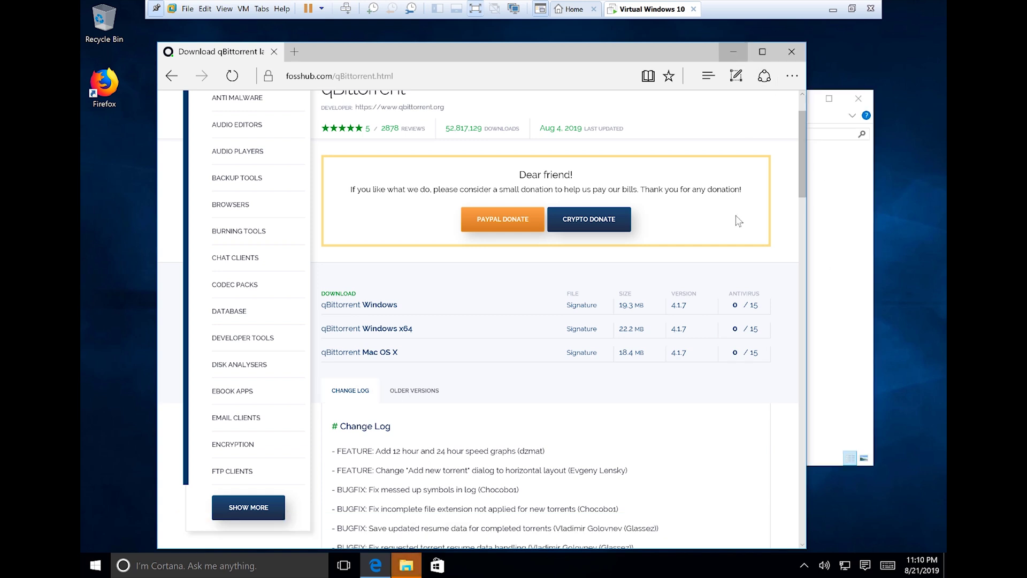
pyautogui.click(734, 51)
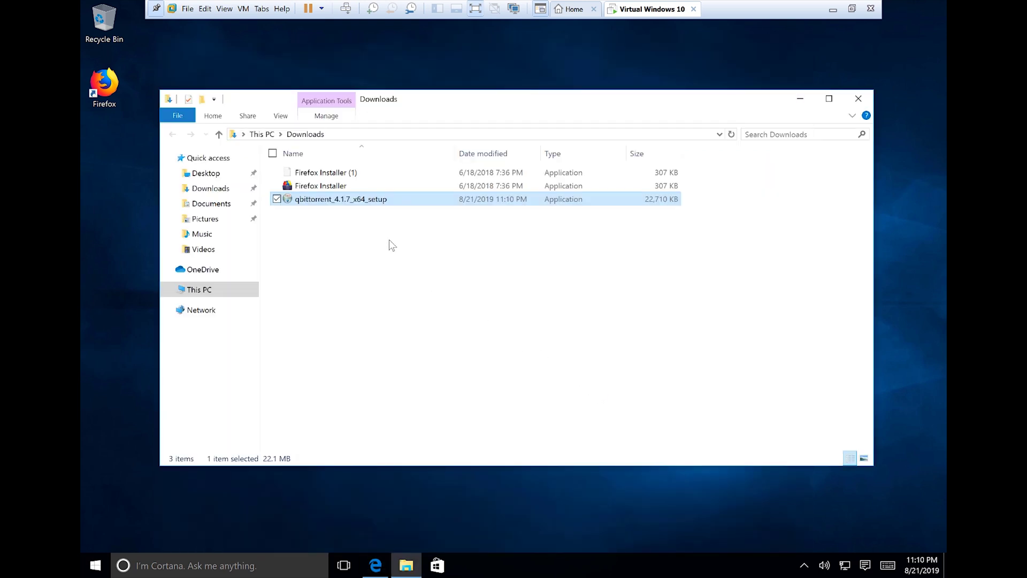
# Step: Scan qbittorrent_4.1.7_x64_setup with Windows Defender and dismiss the no-threats result
pyautogui.click(362, 210)
pyautogui.click(365, 204)
pyautogui.rightClick(363, 209)
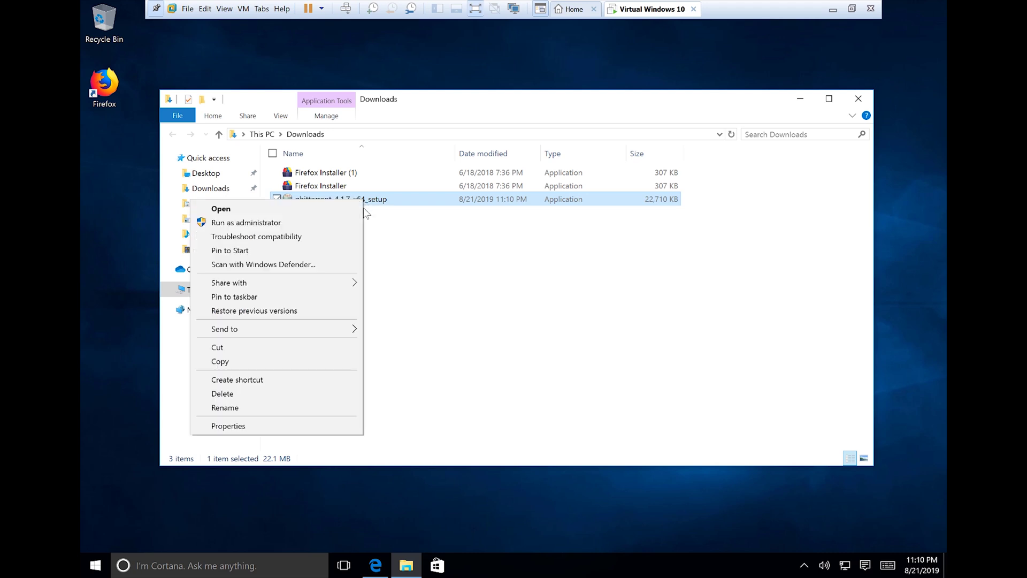
pyautogui.click(321, 264)
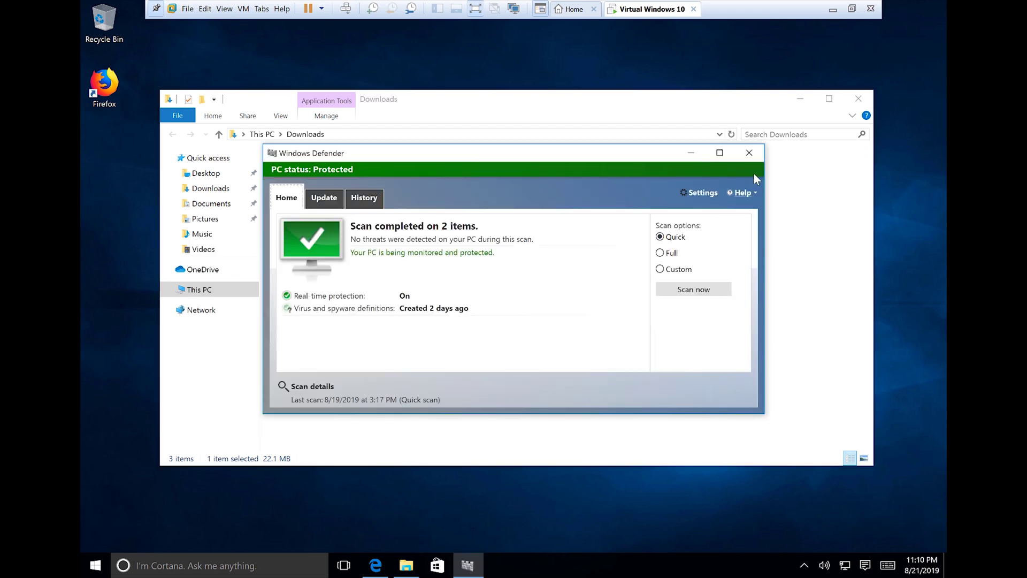
pyautogui.click(750, 155)
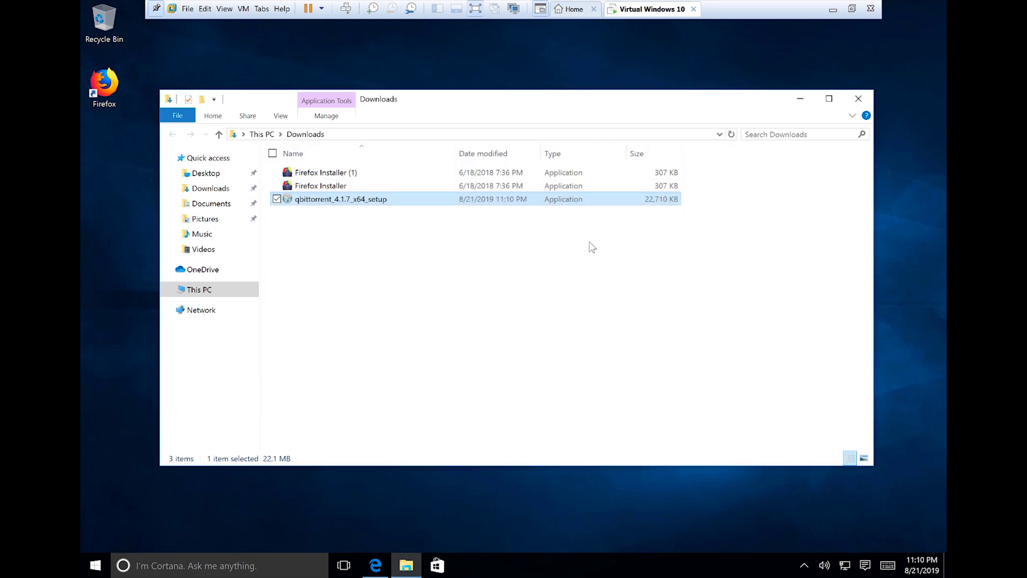
# Step: Run qbittorrent_4.1.7_x64_setup as administrator
pyautogui.click(391, 225)
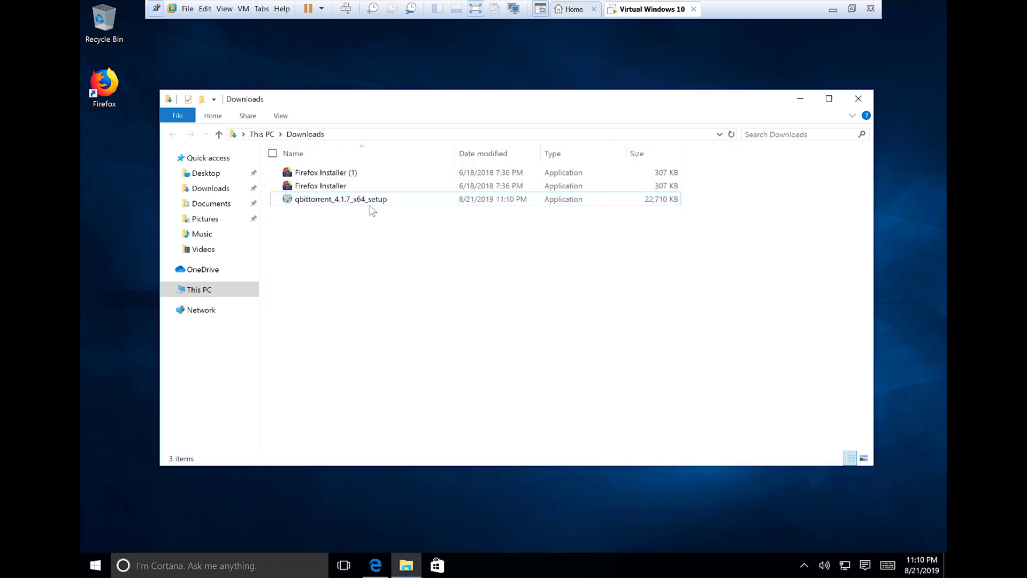
pyautogui.moveTo(371, 205)
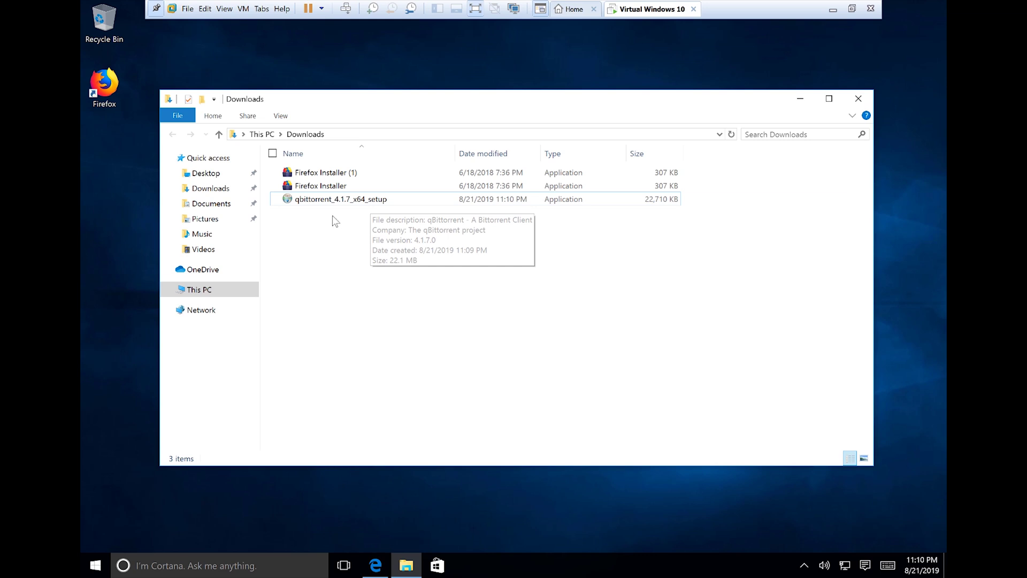
pyautogui.click(323, 201)
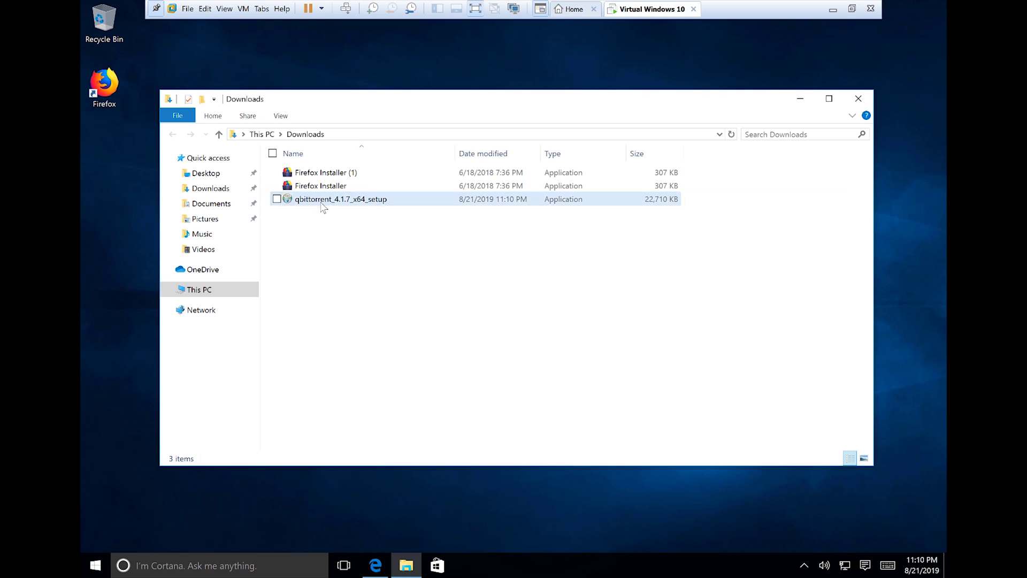
pyautogui.click(277, 200)
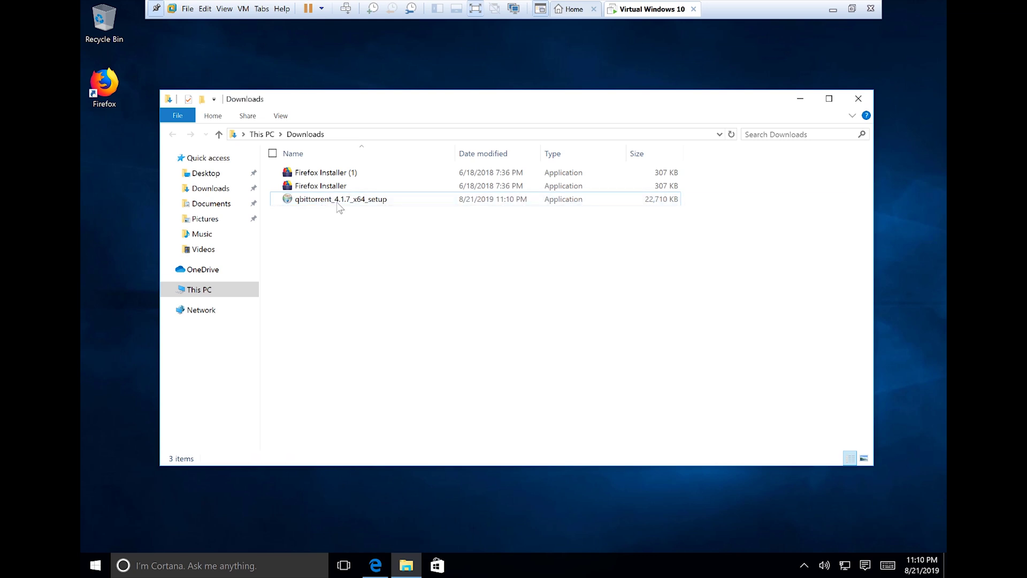
pyautogui.rightClick(343, 201)
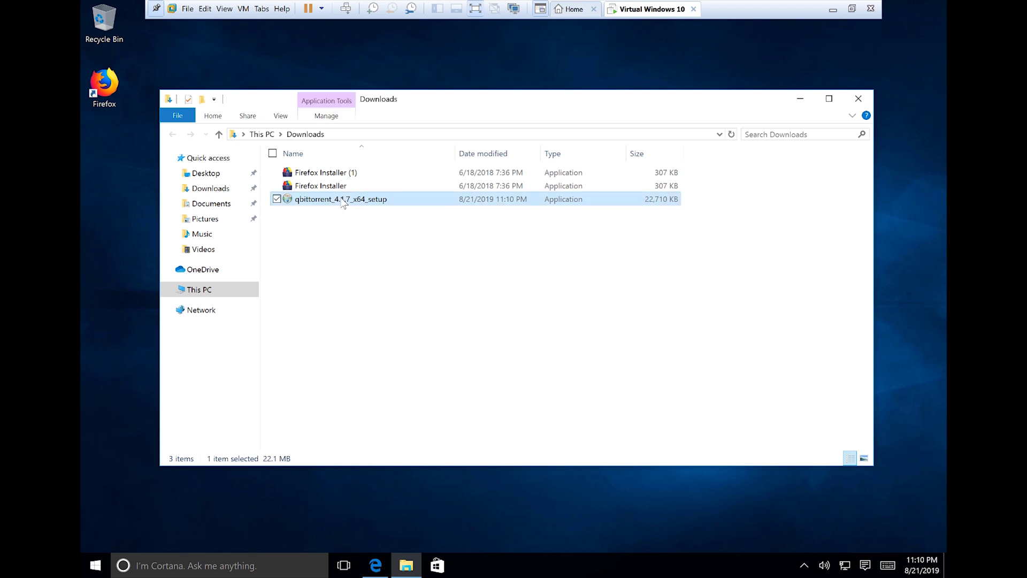
pyautogui.click(249, 221)
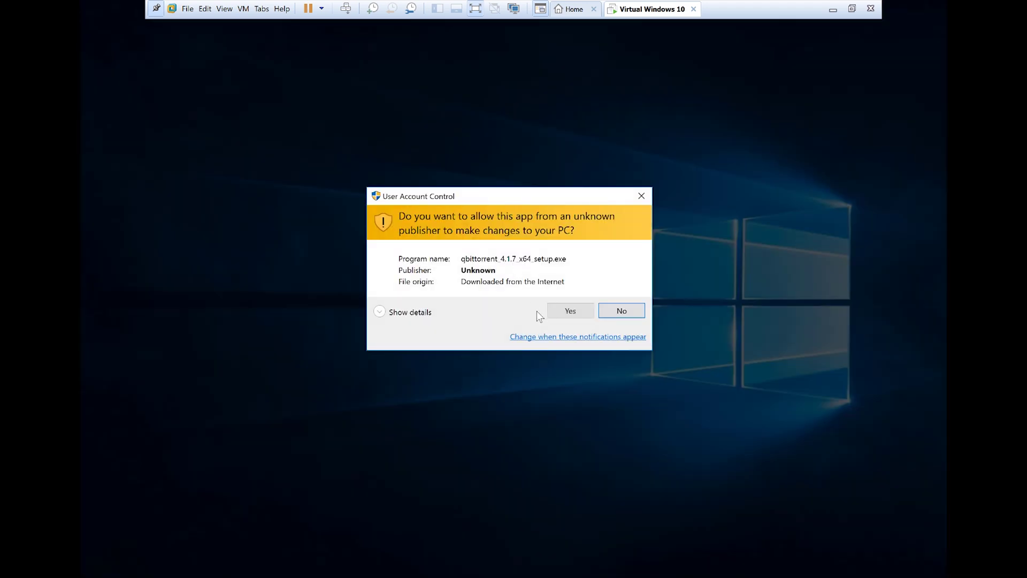
# Step: Approve the UAC prompt, choose English, and accept the qBittorrent licence agreement
pyautogui.click(399, 313)
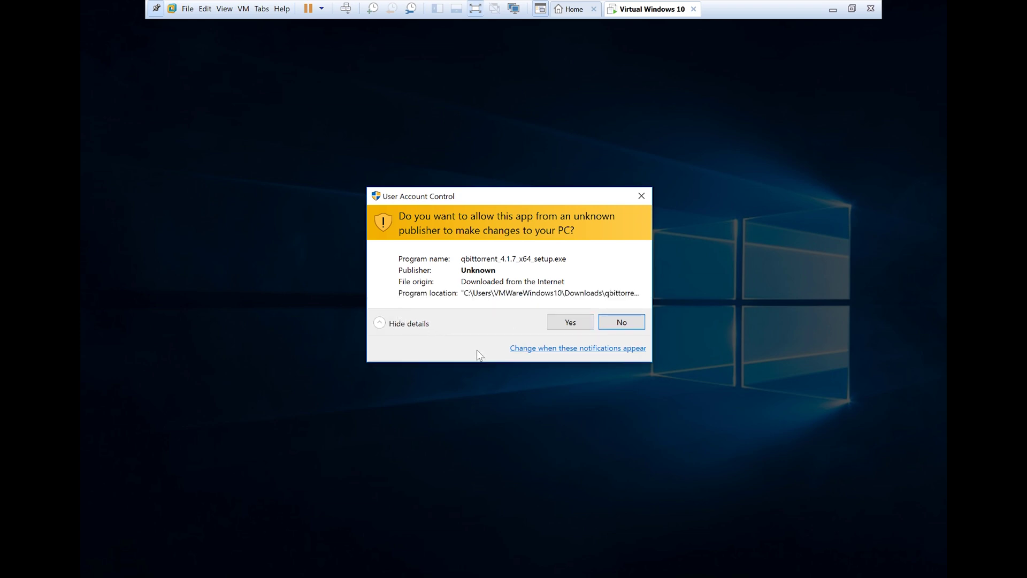
pyautogui.click(571, 324)
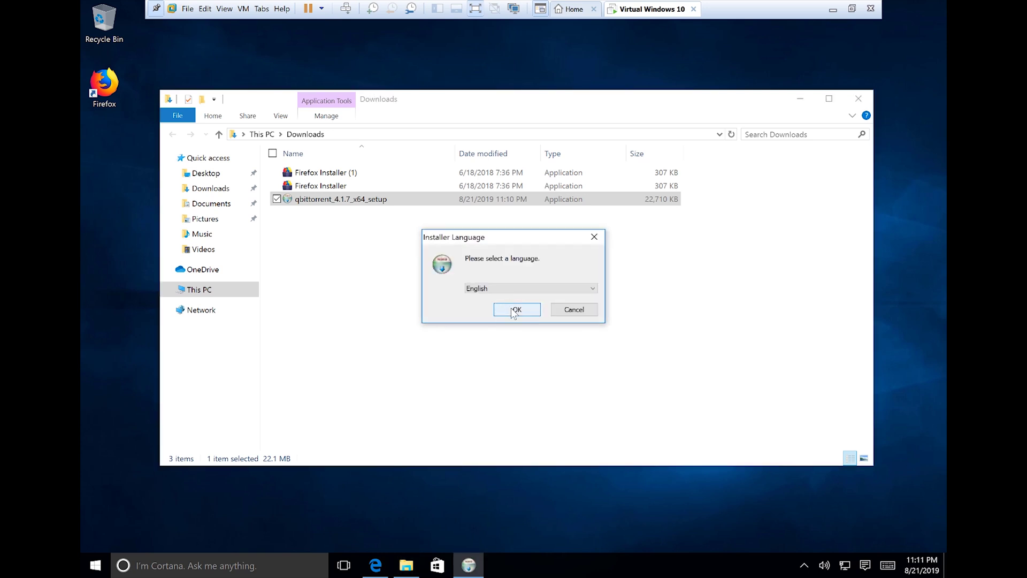
pyautogui.click(513, 311)
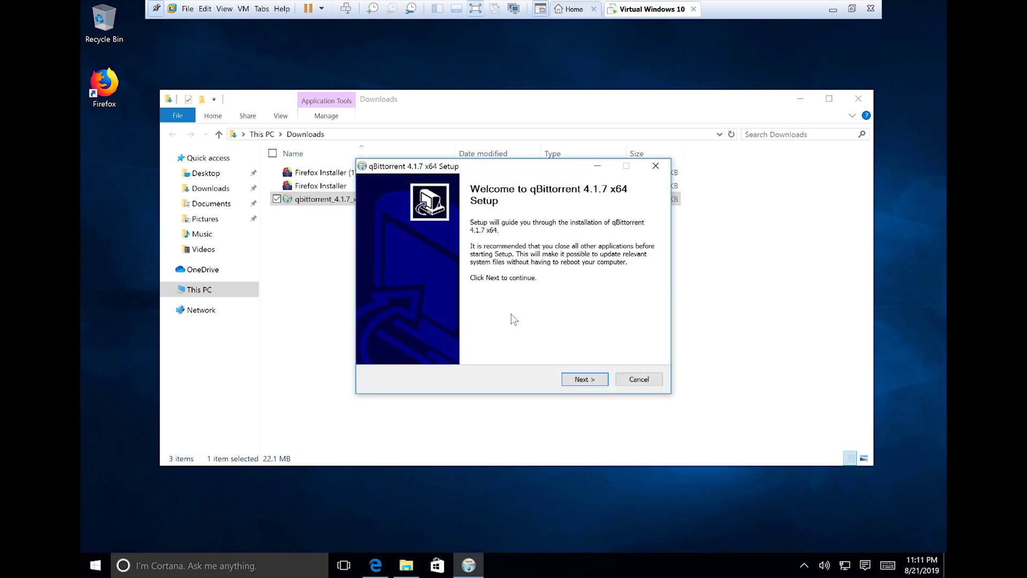
pyautogui.click(583, 380)
pyautogui.click(375, 352)
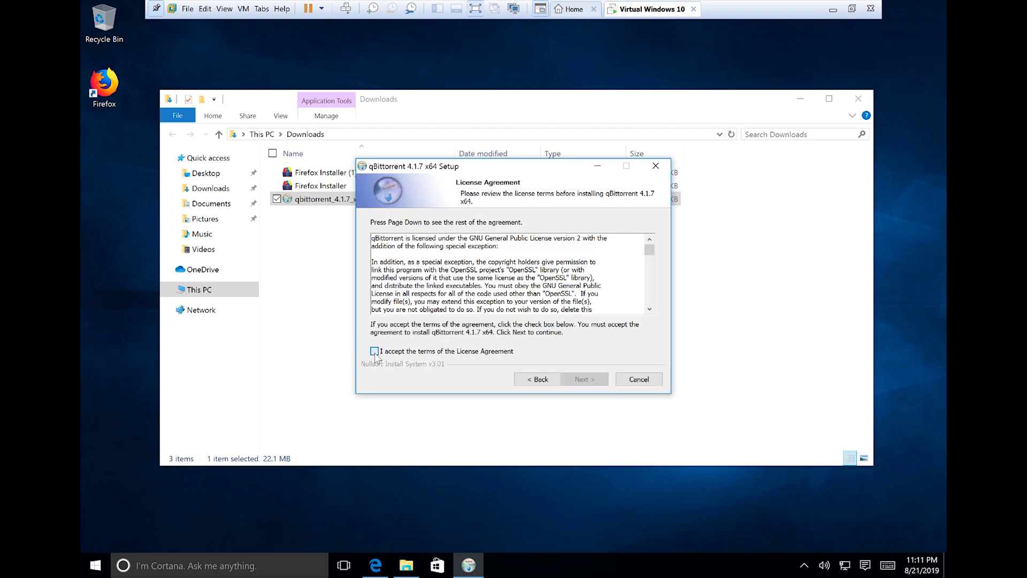
pyautogui.click(586, 380)
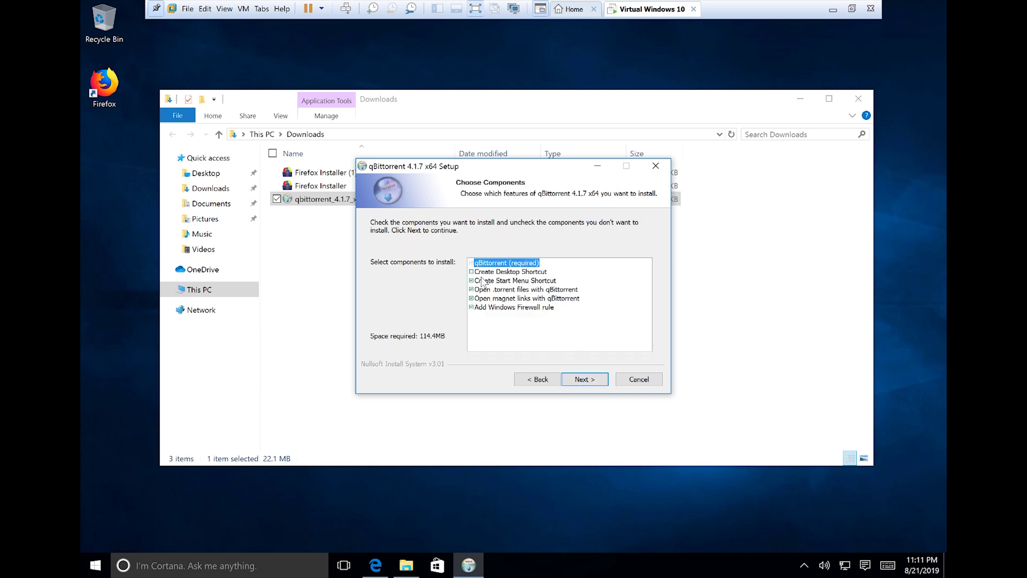
# Step: Install qBittorrent with a desktop shortcut to the default folder, then close Downloads
pyautogui.click(471, 272)
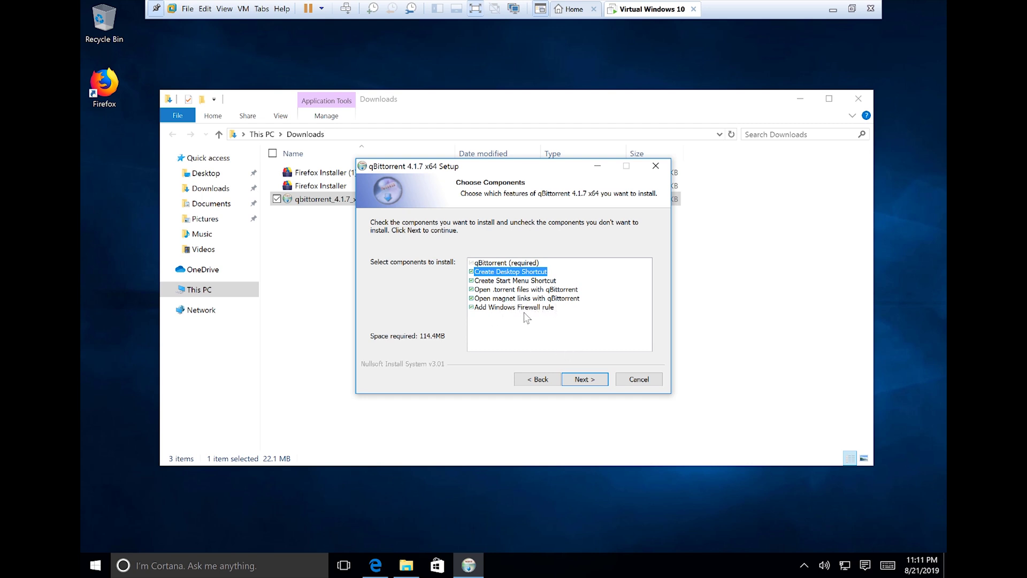
pyautogui.click(584, 379)
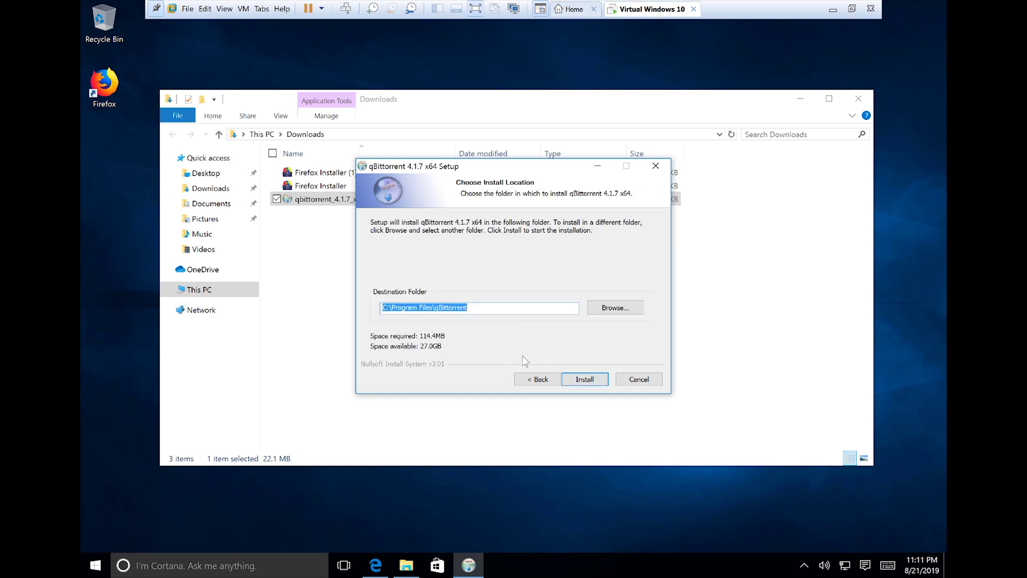
pyautogui.click(585, 380)
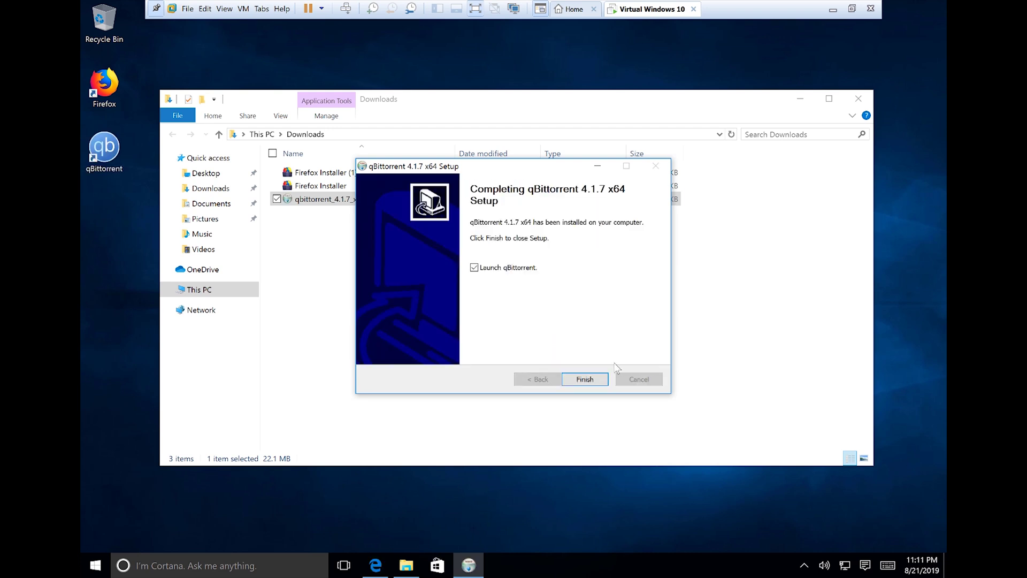
pyautogui.click(596, 378)
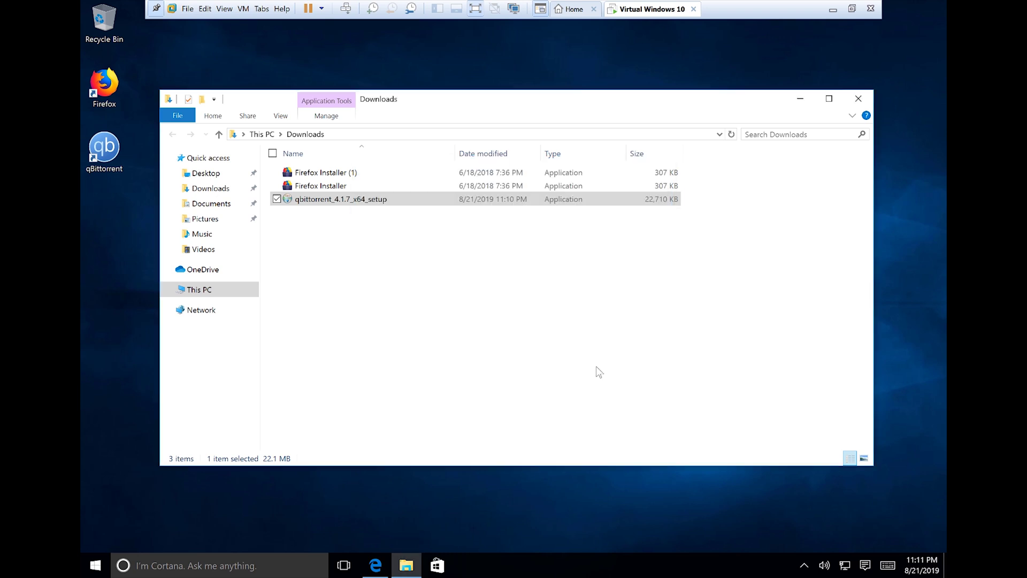
pyautogui.click(859, 99)
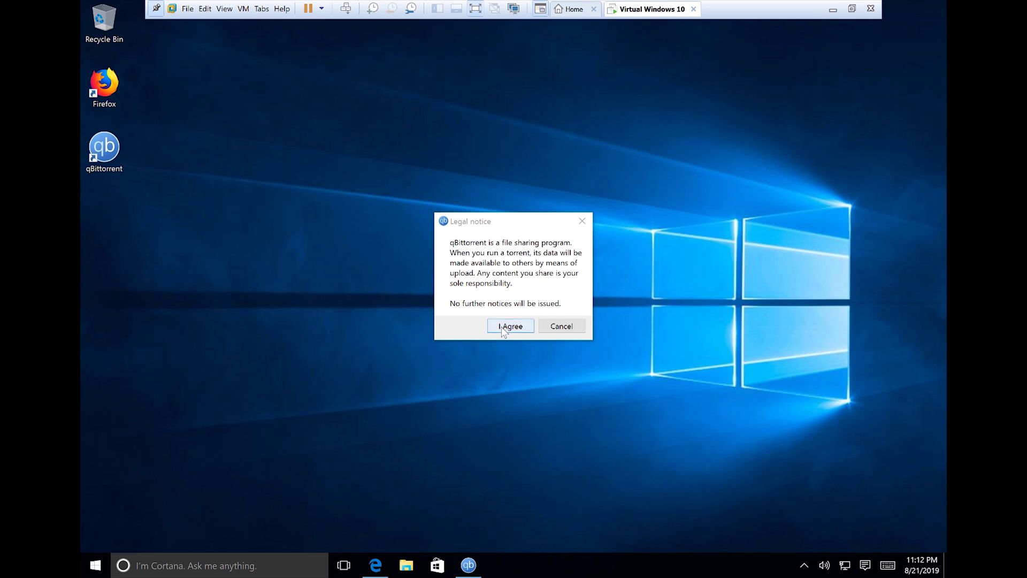
# Step: Accept the legal notice and start qBittorrent from its desktop shortcut
pyautogui.click(503, 327)
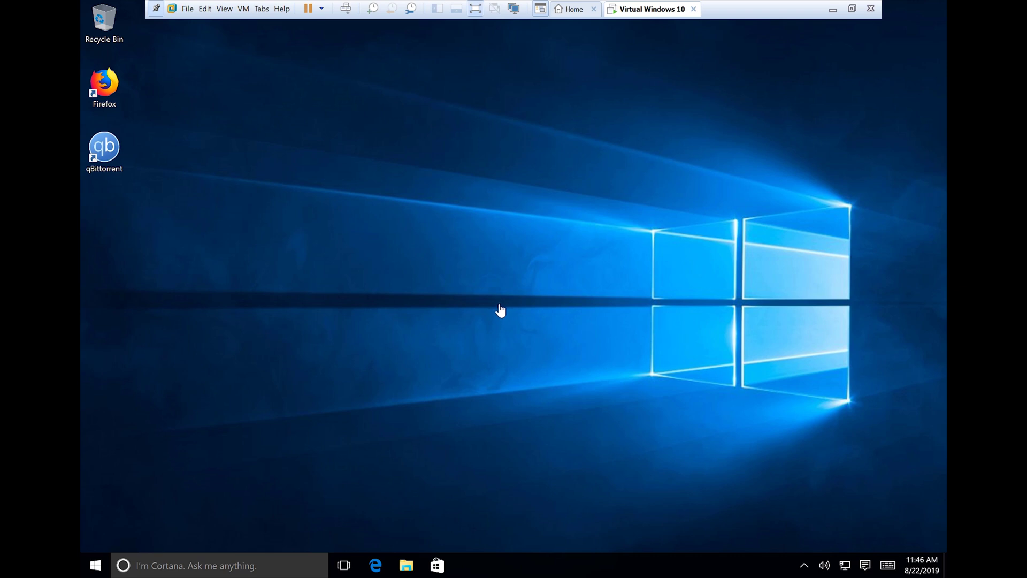
pyautogui.click(106, 147)
pyautogui.doubleClick(106, 145)
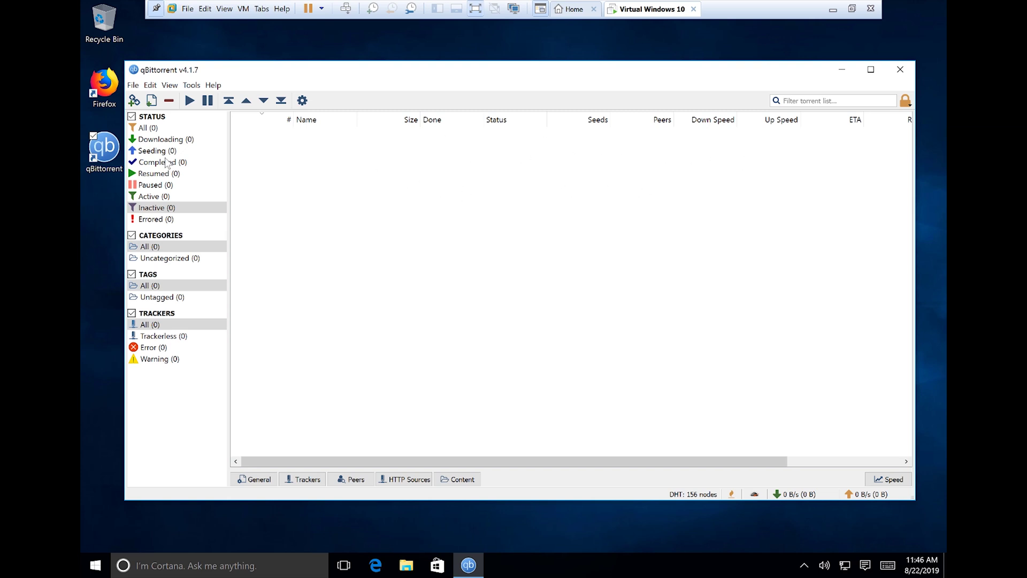
# Step: Look through qBittorrent's File, Edit and View menus, ending with the Tools menu open
pyautogui.click(133, 86)
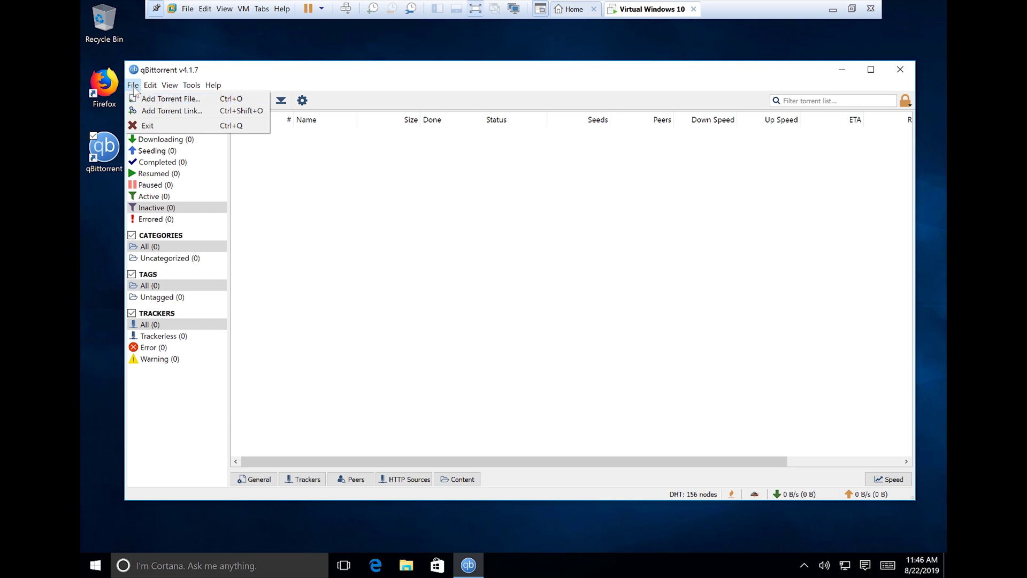
pyautogui.click(133, 86)
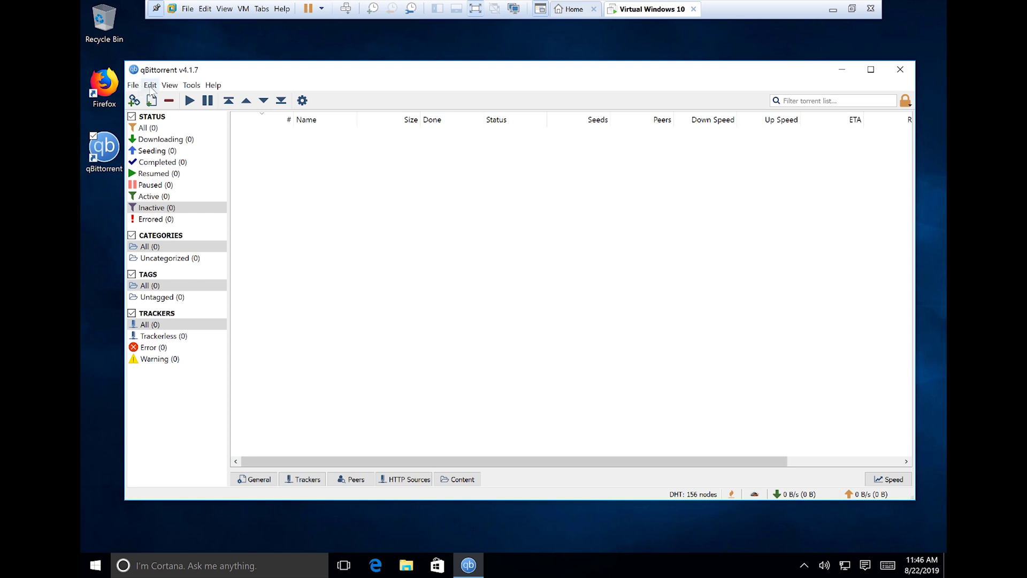
pyautogui.click(152, 87)
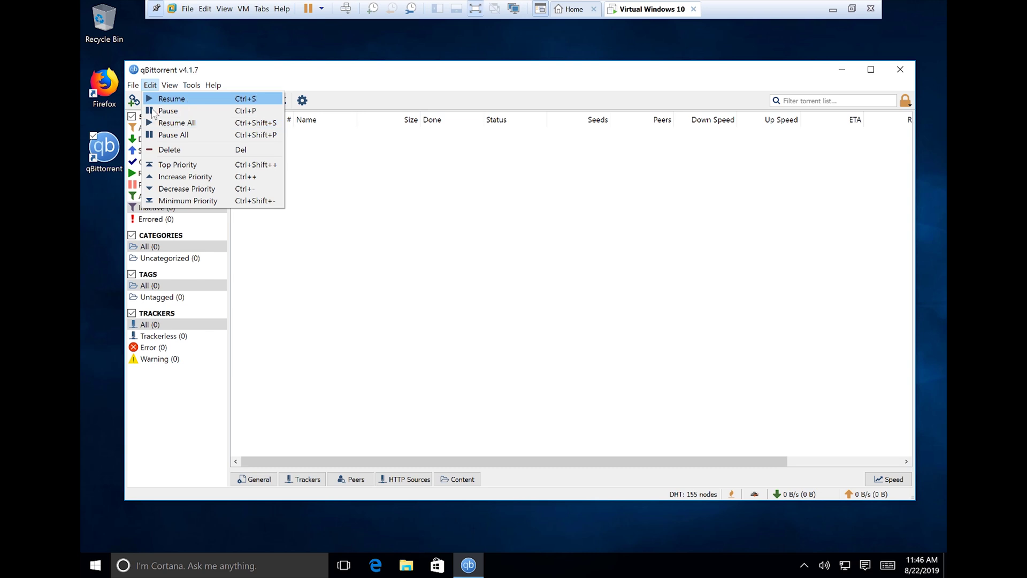
pyautogui.press('Escape')
pyautogui.click(170, 87)
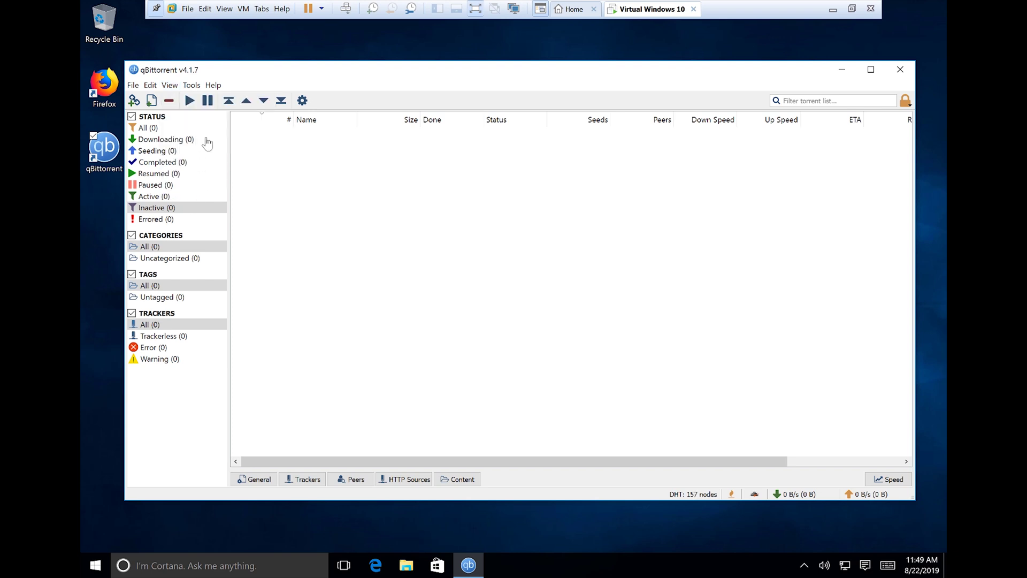
pyautogui.click(194, 86)
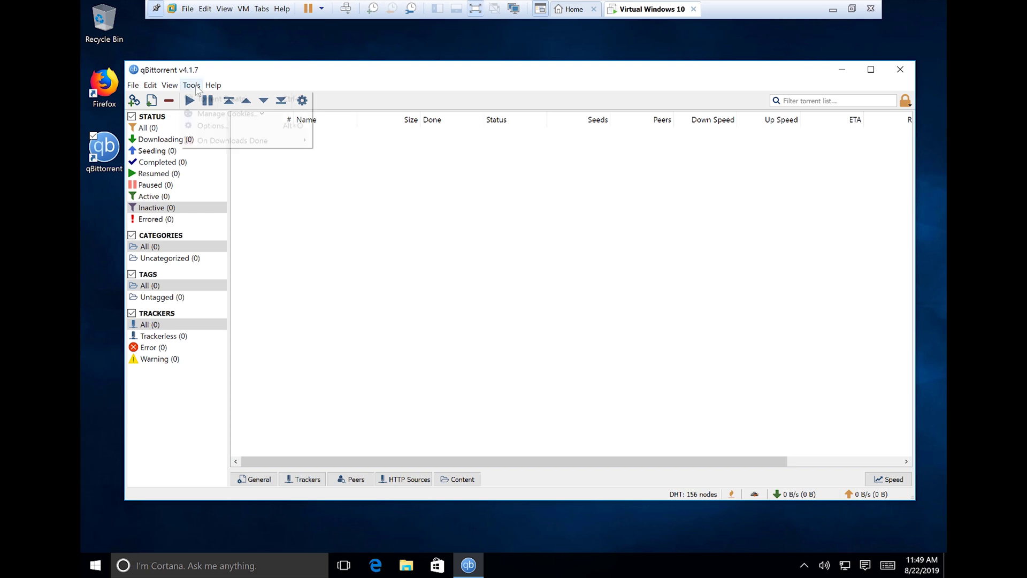
# Step: Open Tools > Options, review Behavior, and select the Default Save Path under Downloads
pyautogui.click(211, 124)
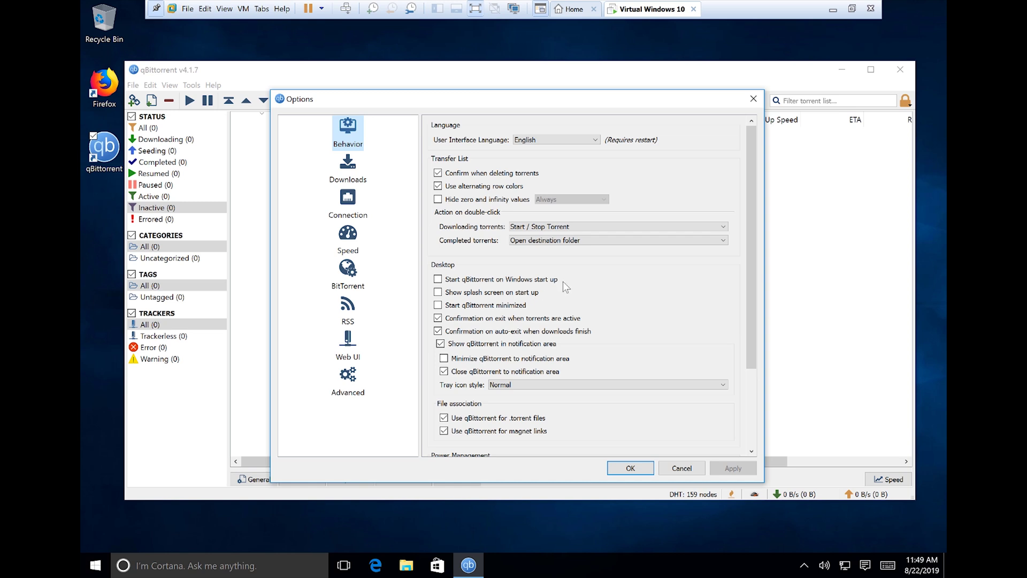
pyautogui.scroll(-3, 541, 331)
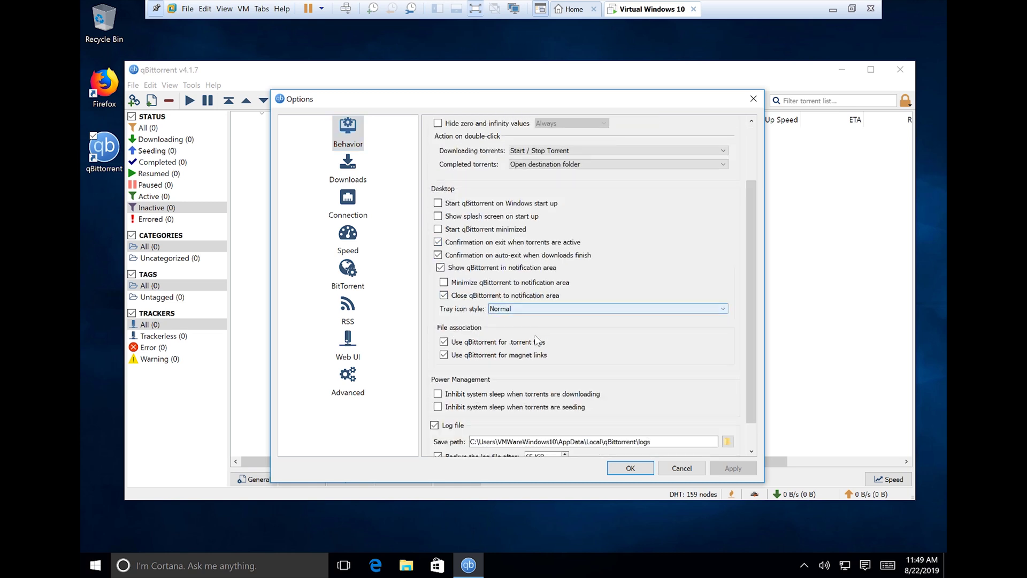
pyautogui.scroll(-1, 538, 341)
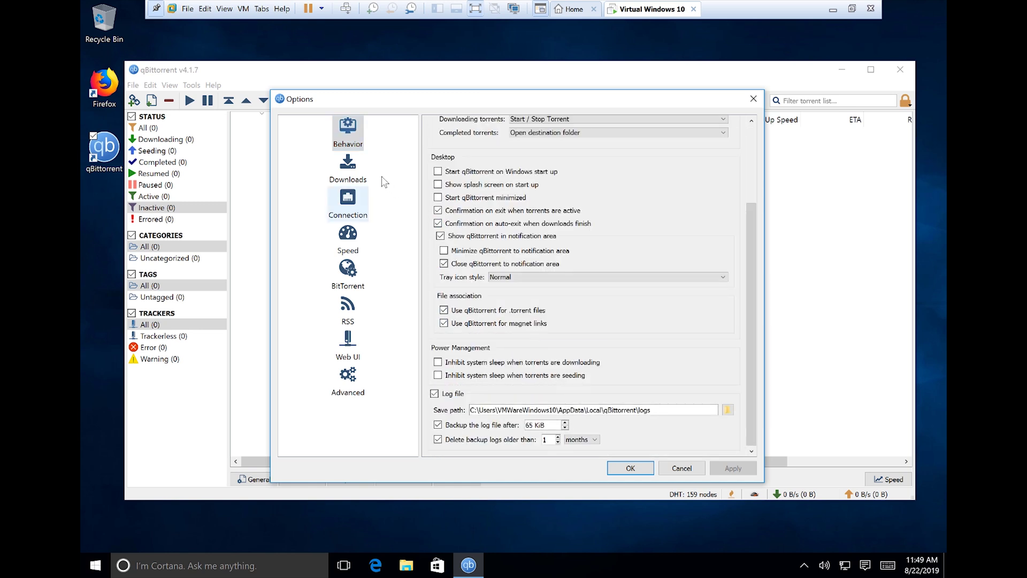
pyautogui.click(361, 167)
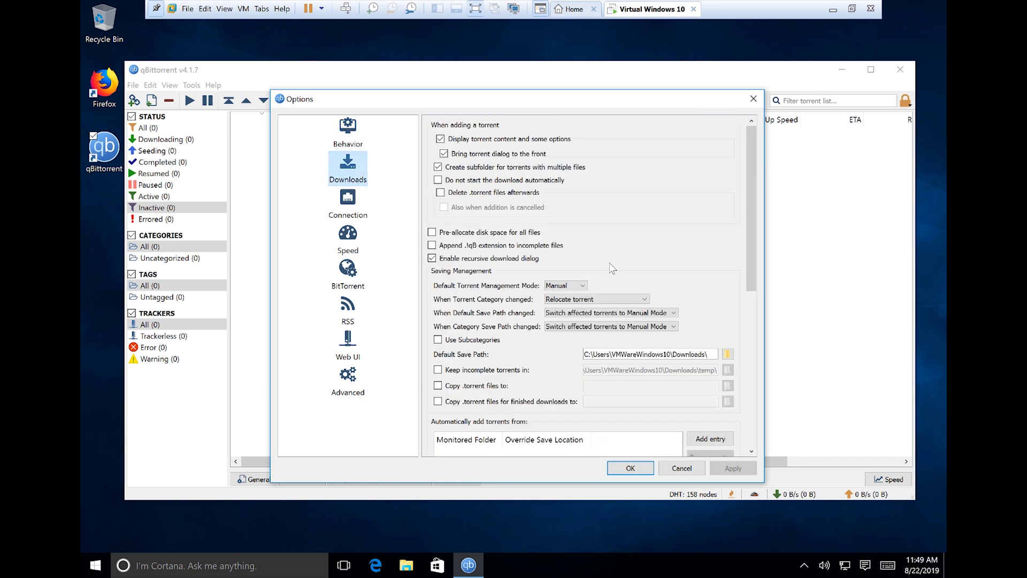
pyautogui.scroll(-1, 652, 291)
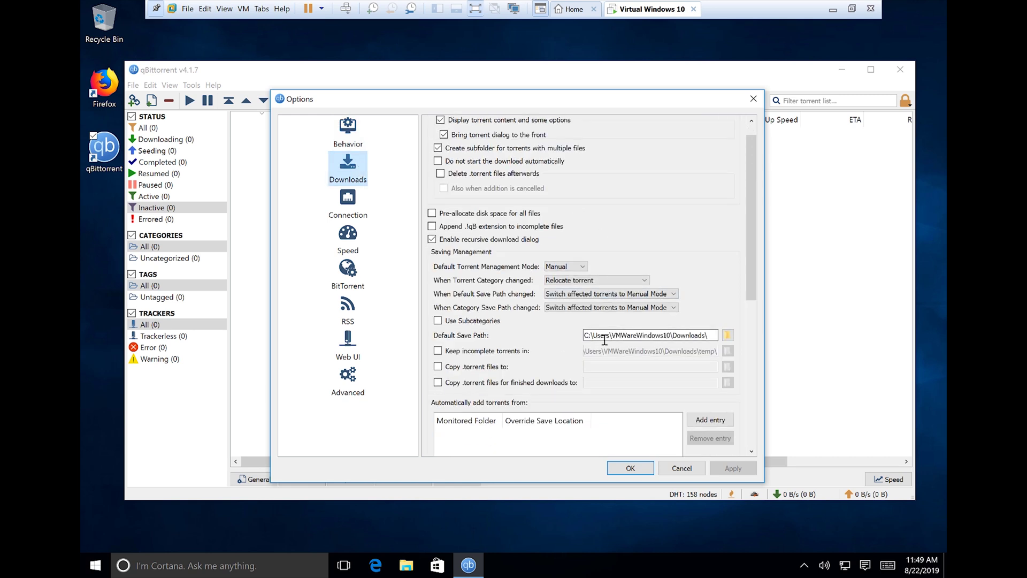
pyautogui.click(710, 336)
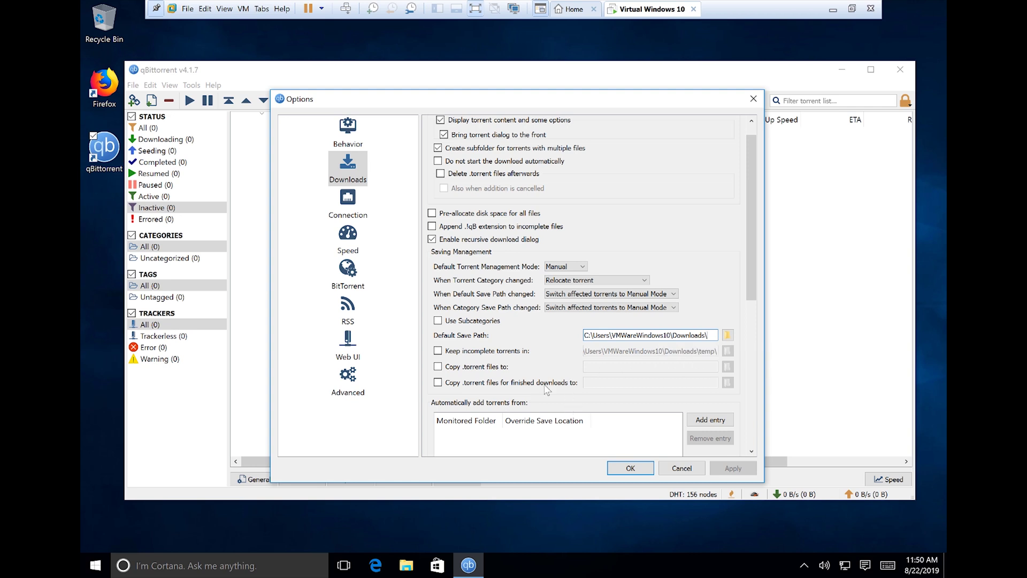
pyautogui.moveTo(714, 335); pyautogui.dragTo(588, 340)
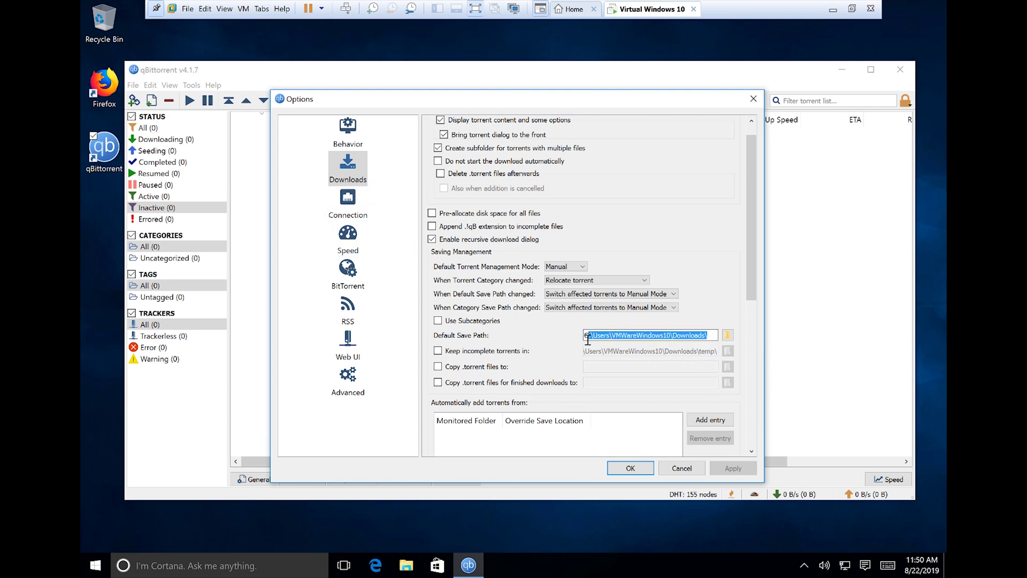
# Step: Review the Connection settings: incoming port 8999, 500 global and 100 per-torrent connections
pyautogui.click(367, 198)
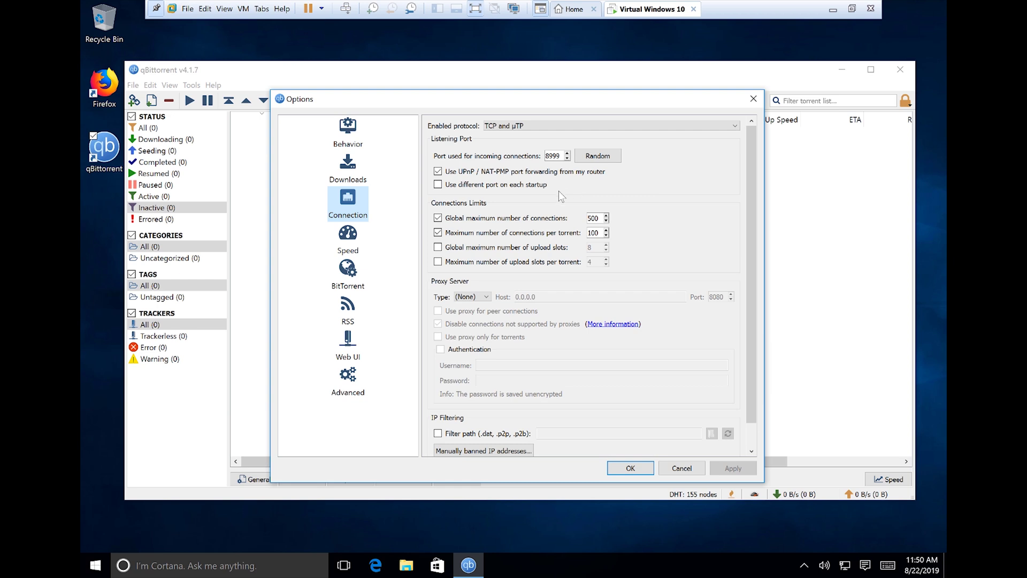
pyautogui.scroll(-1, 584, 347)
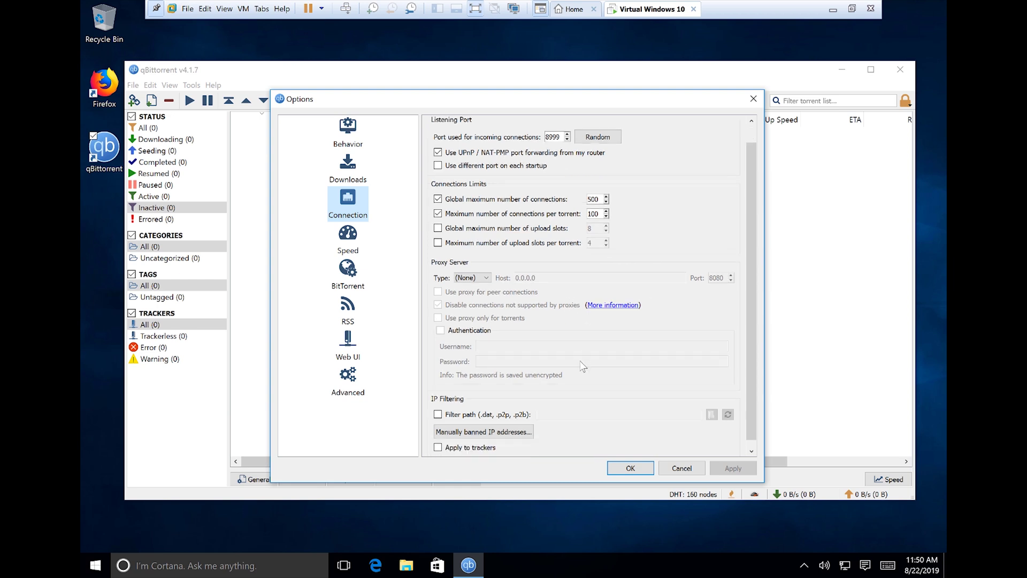
pyautogui.scroll(-1, 582, 359)
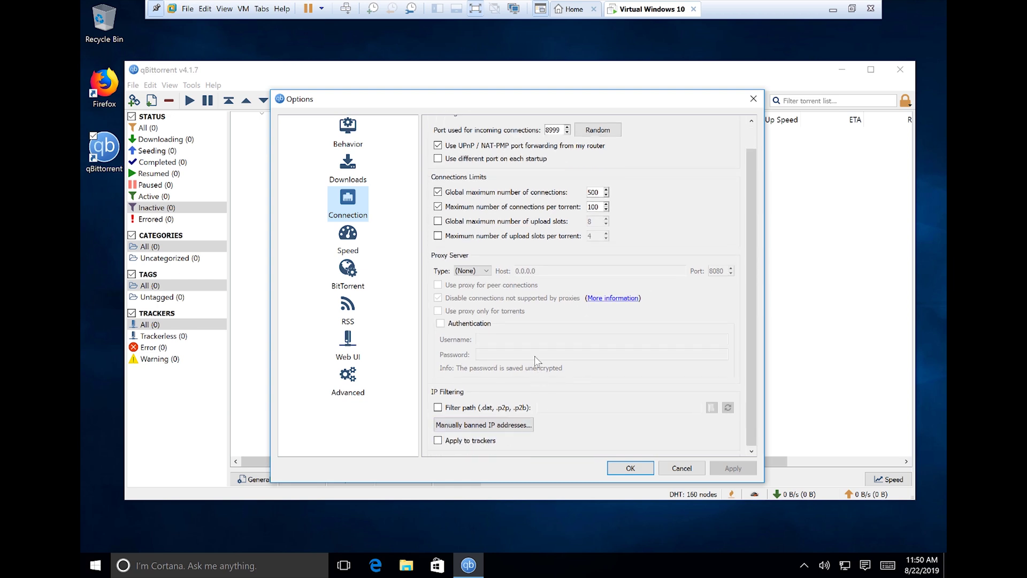
pyautogui.scroll(2, 535, 355)
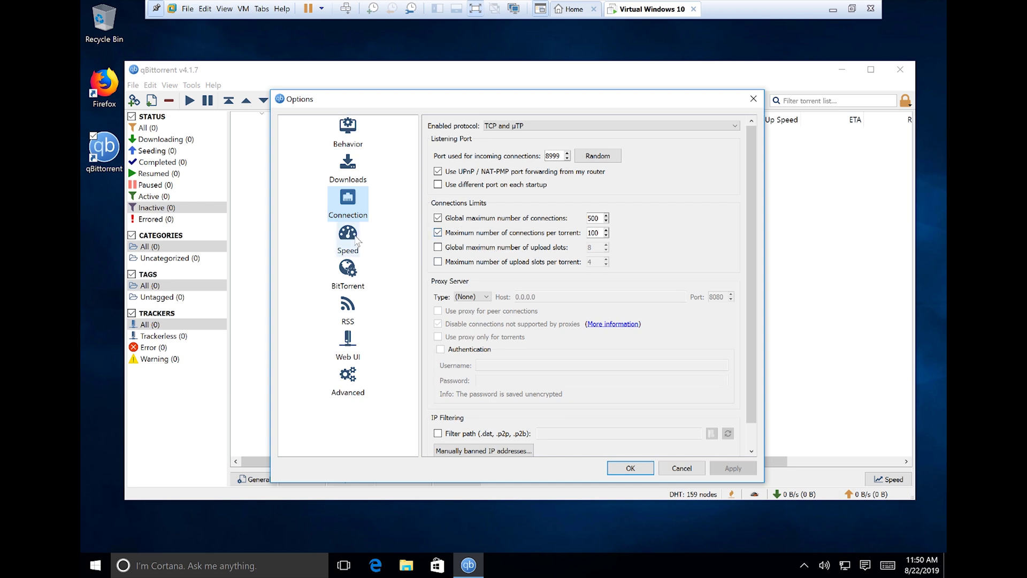
# Step: Look over the Speed and BitTorrent privacy and queueing settings pages
pyautogui.click(357, 240)
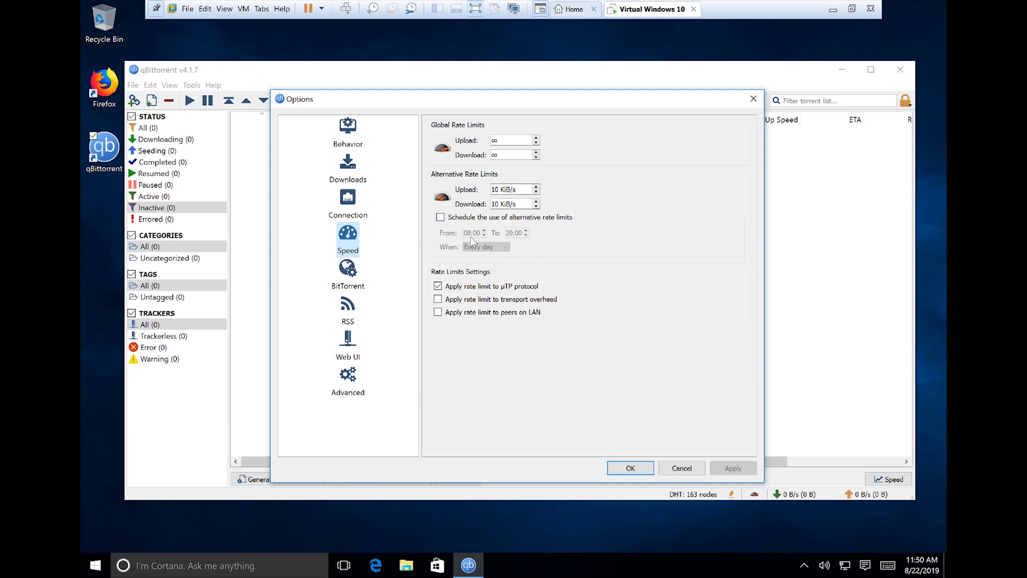
pyautogui.click(356, 277)
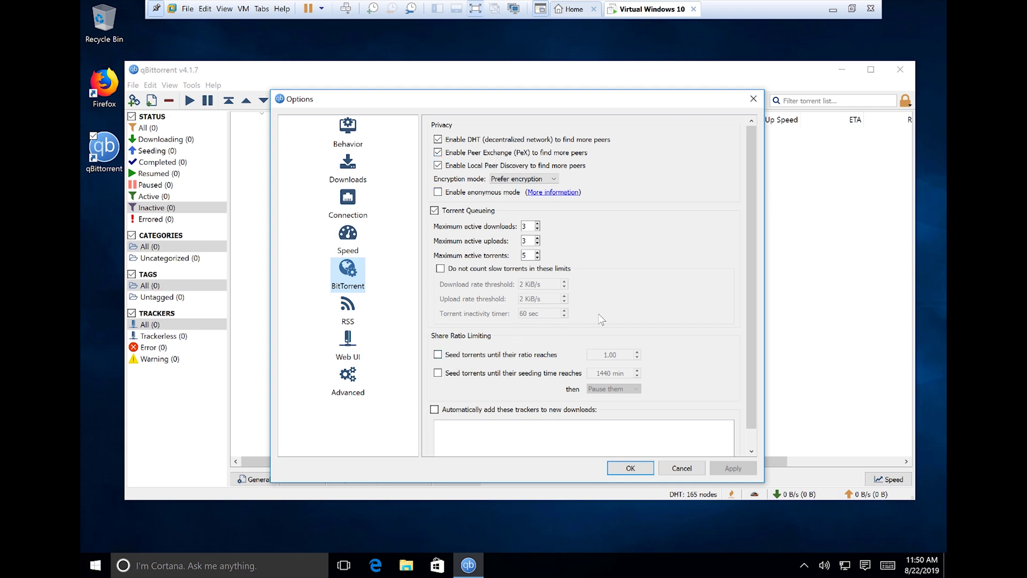
pyautogui.scroll(-1, 599, 324)
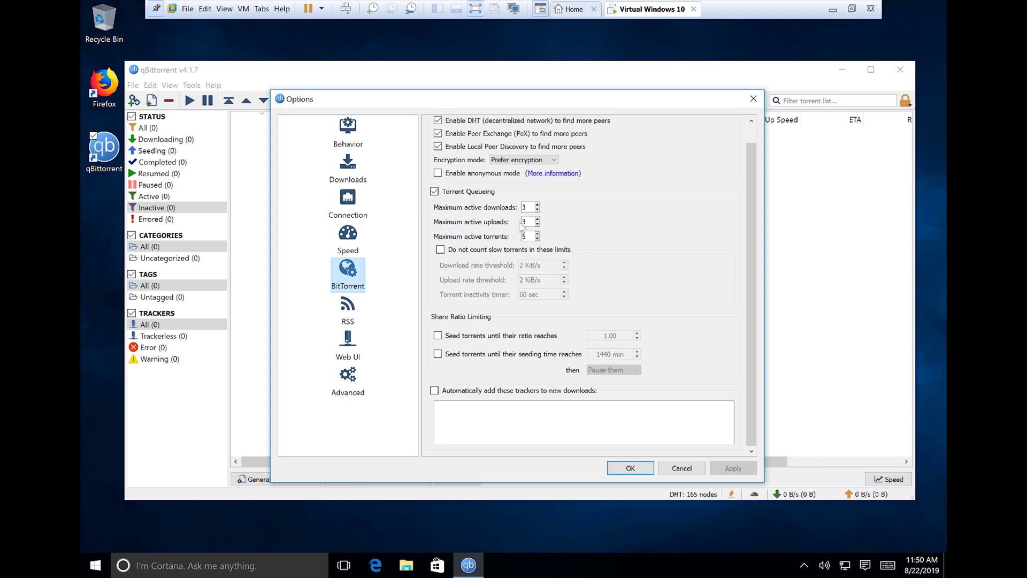
pyautogui.scroll(1, 527, 225)
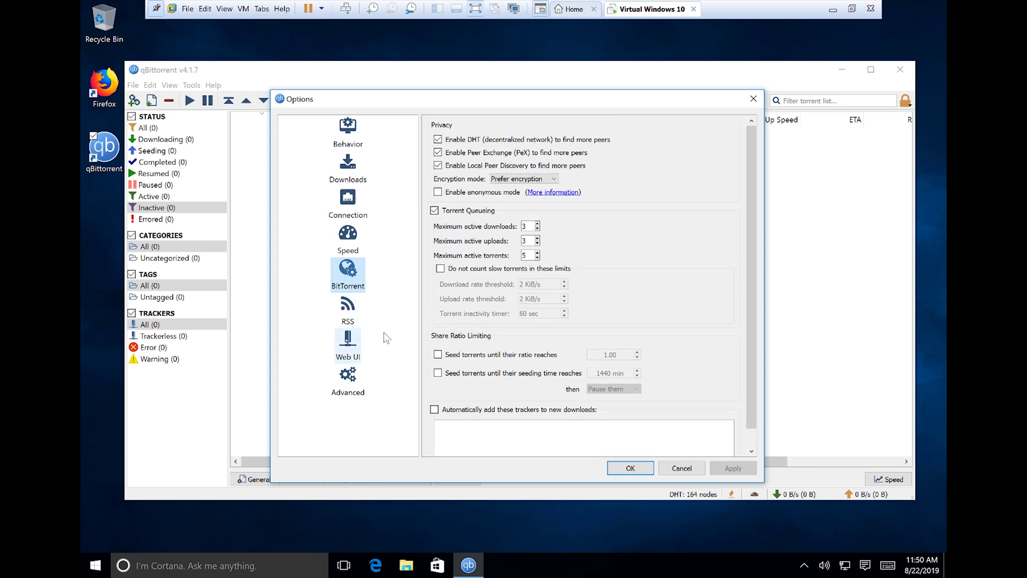
# Step: Review the Web UI and Advanced settings, then close Options with OK
pyautogui.click(354, 353)
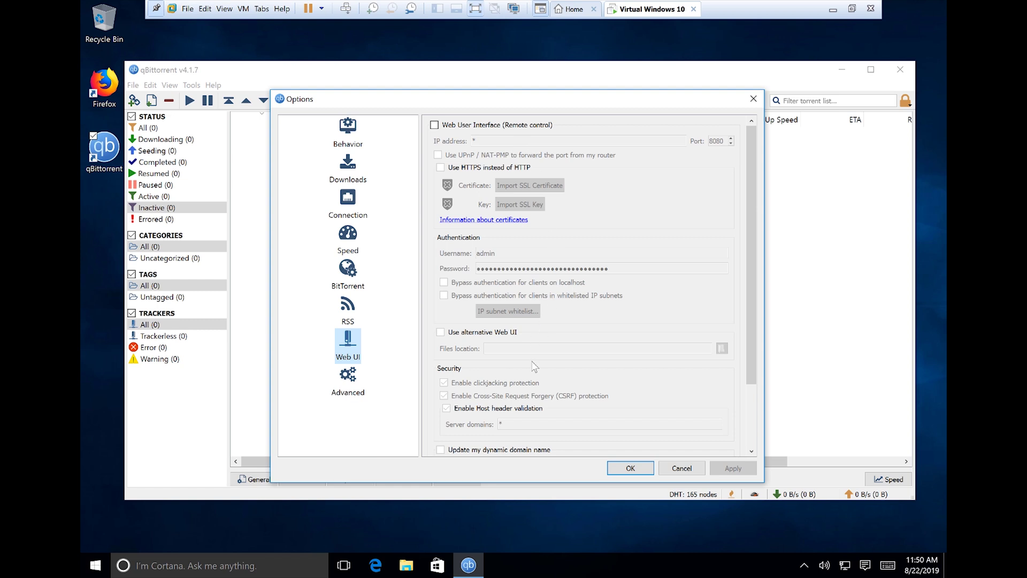
pyautogui.scroll(-2, 535, 367)
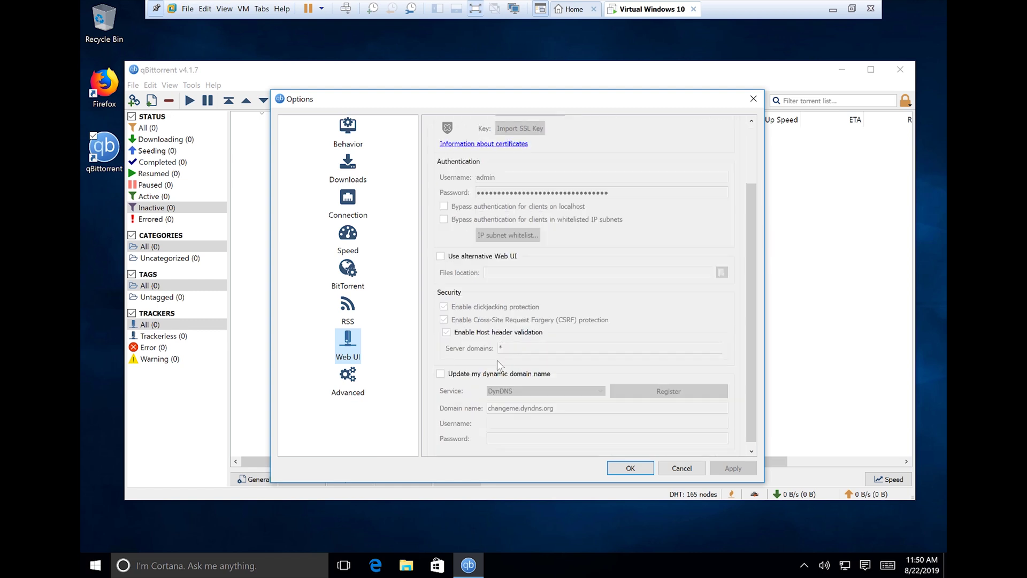
pyautogui.click(364, 378)
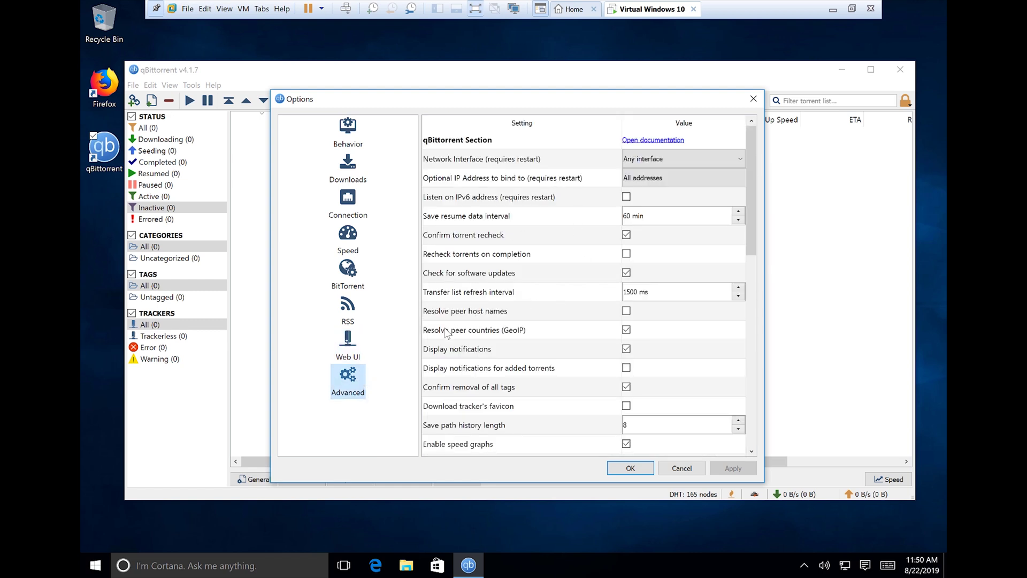
pyautogui.scroll(-2, 479, 353)
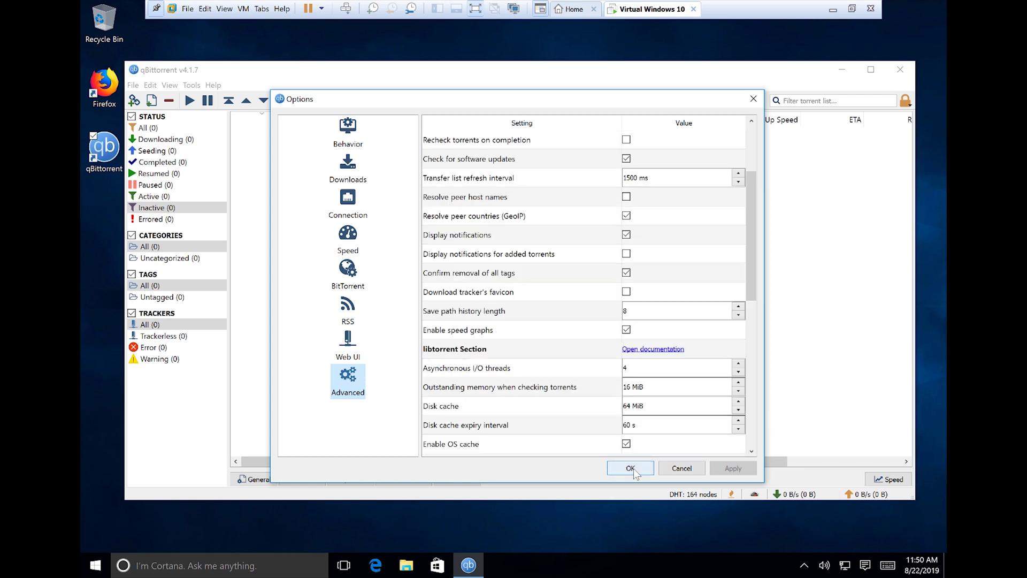
pyautogui.click(632, 468)
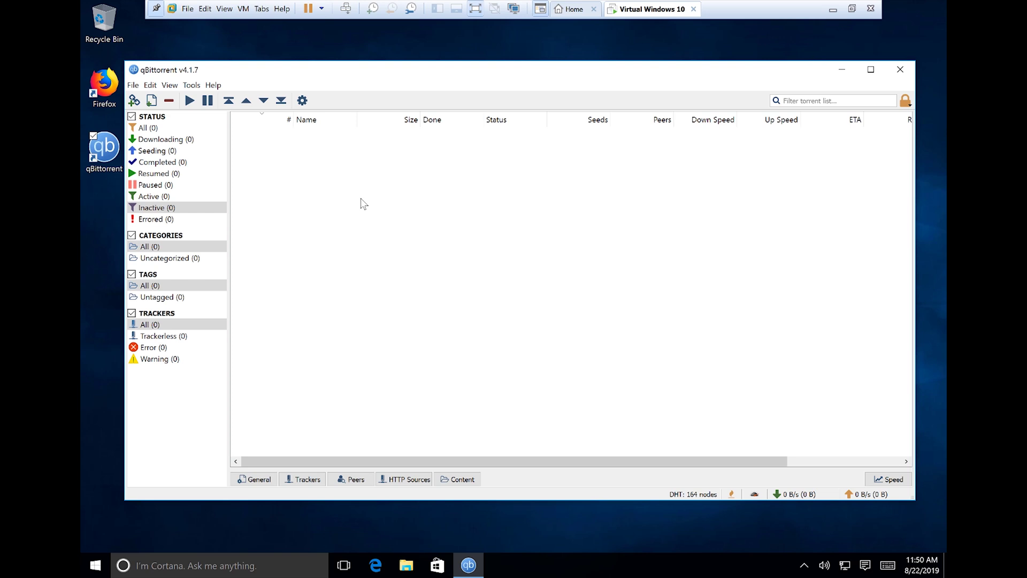
# Step: Filter the torrent list to Completed, then close qBittorrent
pyautogui.click(175, 165)
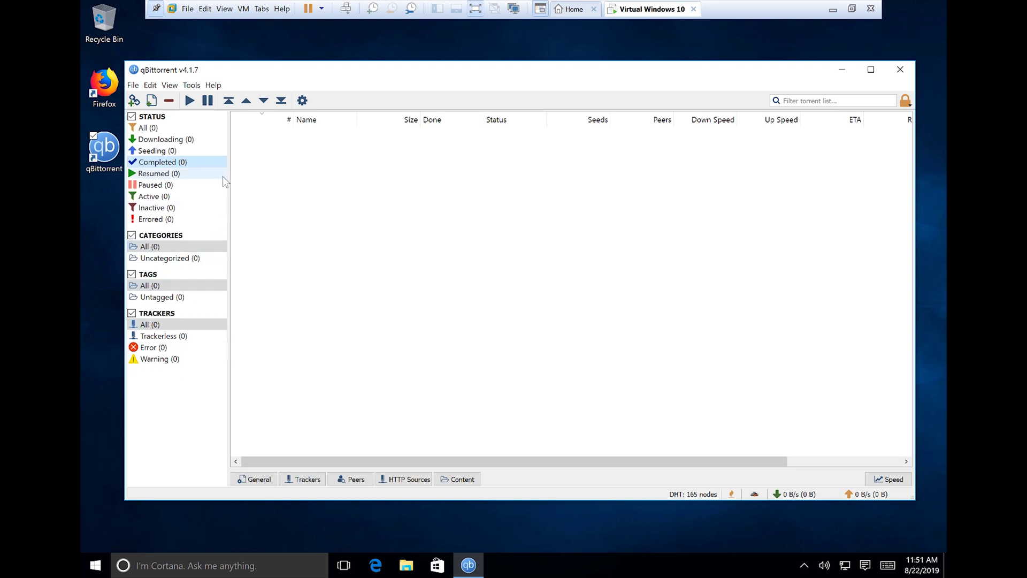
pyautogui.click(901, 68)
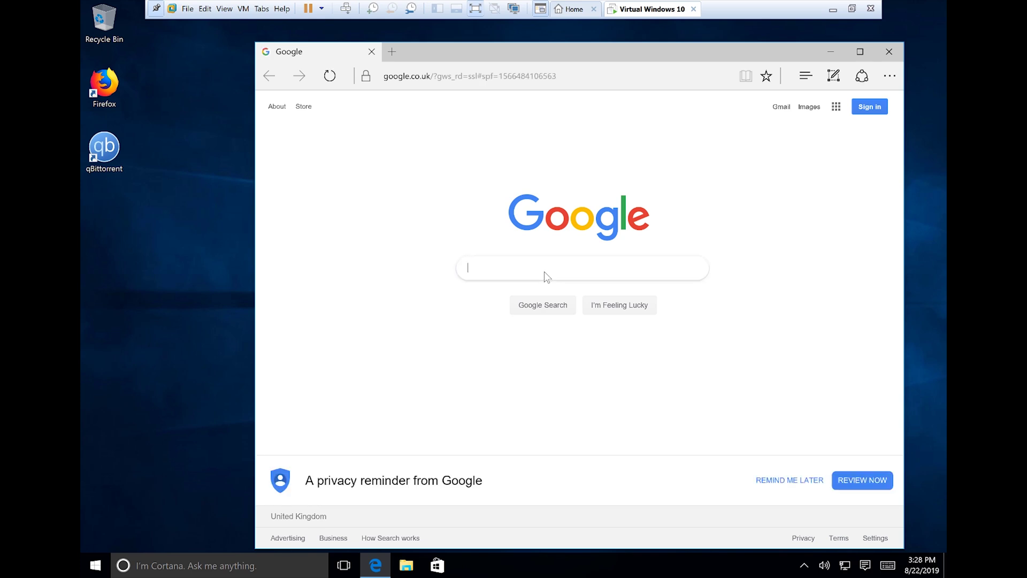
# Step: Search Google for 'The Pirate Bit' and look through the results
pyautogui.write('The Pirate Bi')
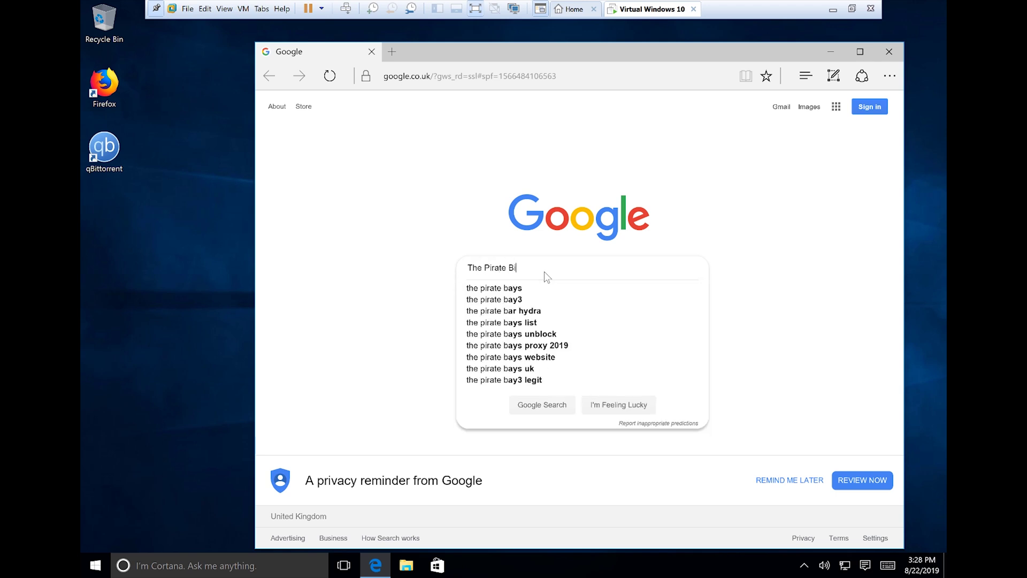
pyautogui.write('t')
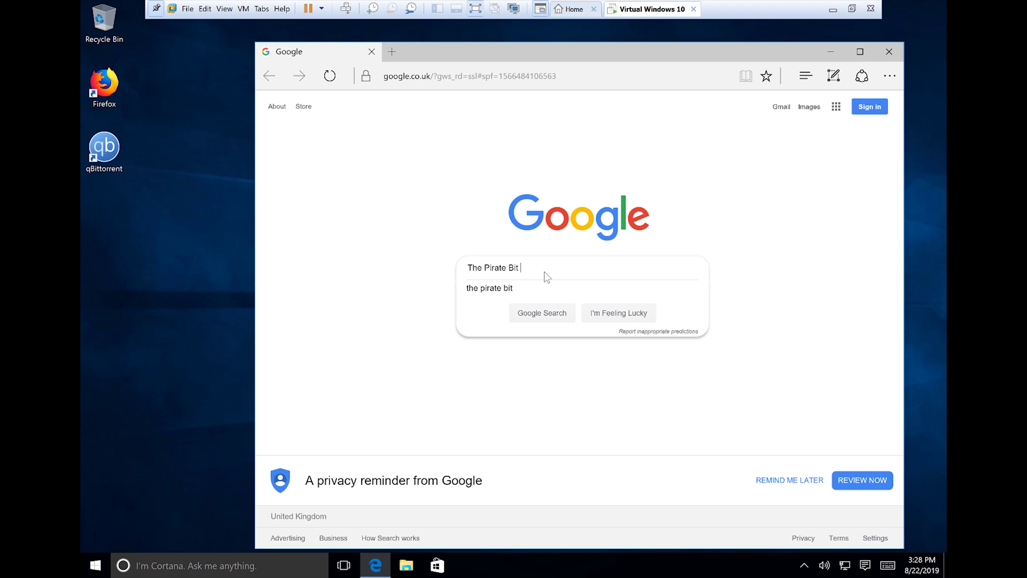
pyautogui.press('Return')
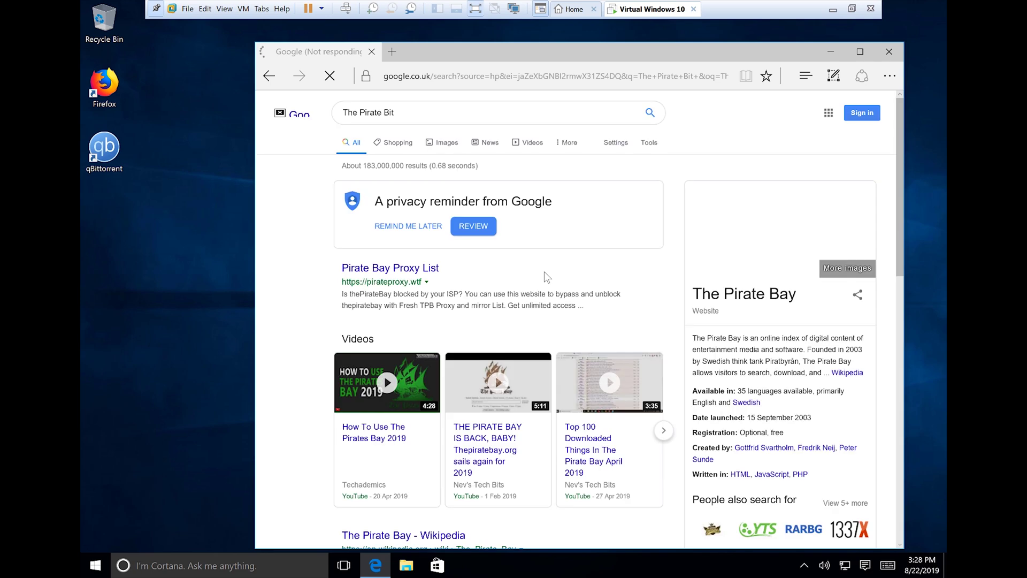
pyautogui.scroll(-1, 536, 305)
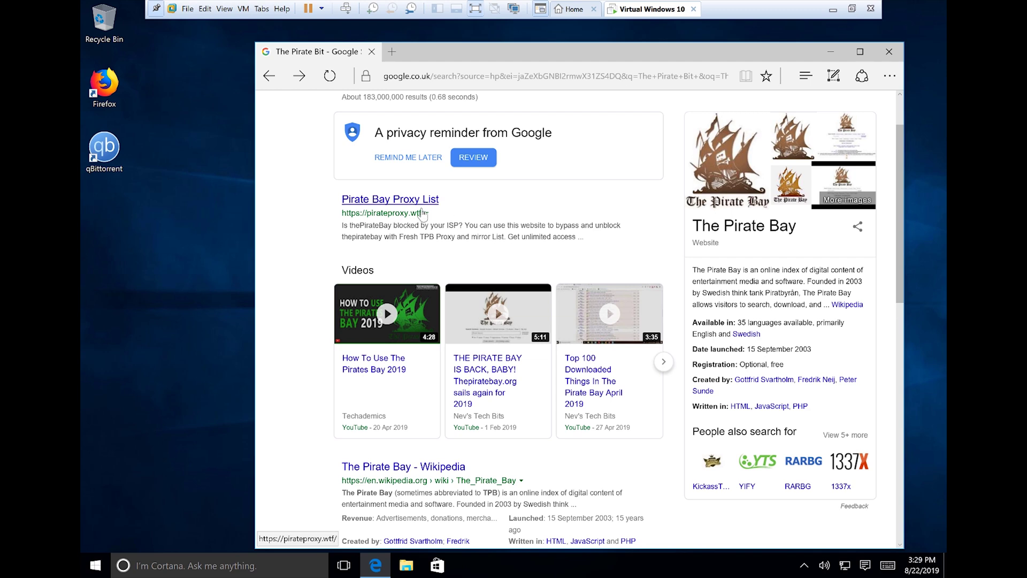
pyautogui.scroll(-3, 431, 222)
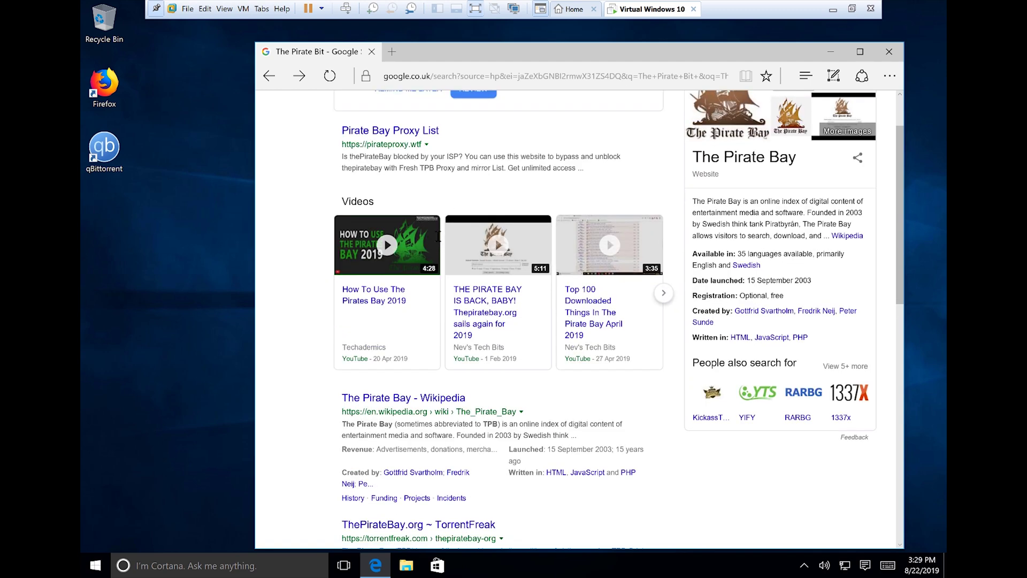
pyautogui.scroll(3, 442, 231)
# Step: Open the Pirate Bay Proxy List result in a new tab
pyautogui.rightClick(435, 201)
pyautogui.click(524, 242)
pyautogui.scroll(-4, 515, 302)
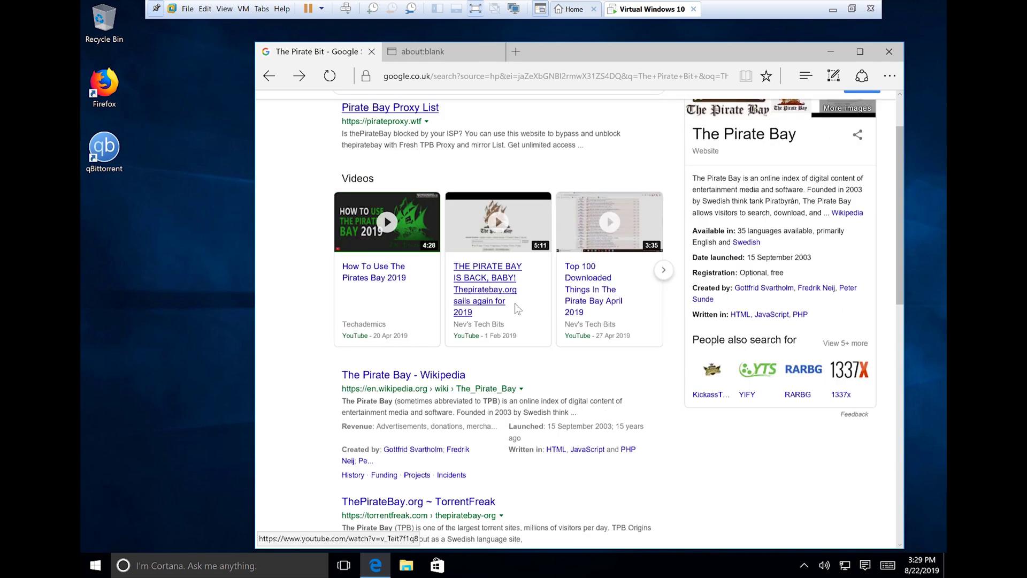
pyautogui.scroll(-2, 488, 361)
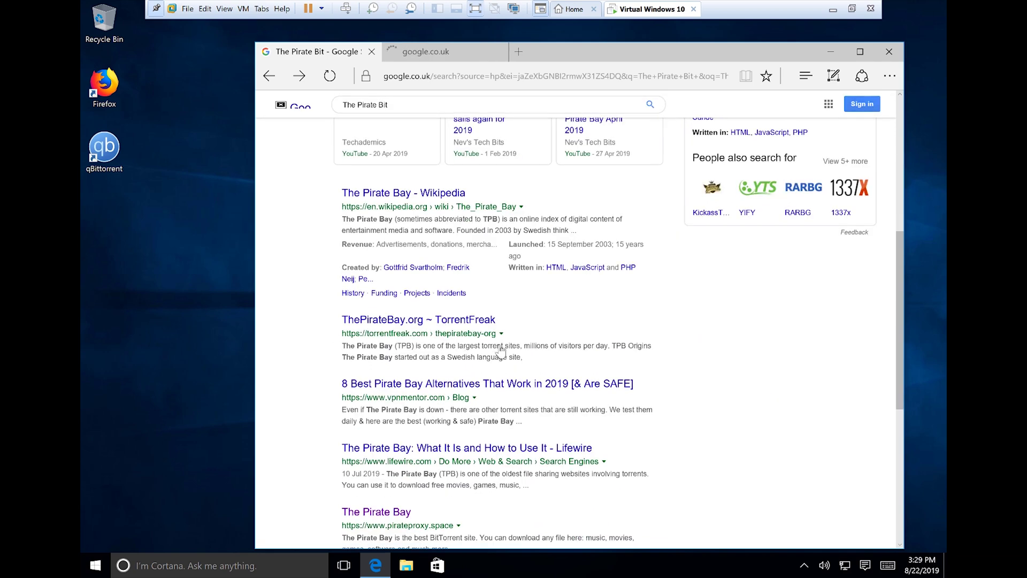
pyautogui.scroll(-1, 516, 388)
pyautogui.scroll(-2, 519, 392)
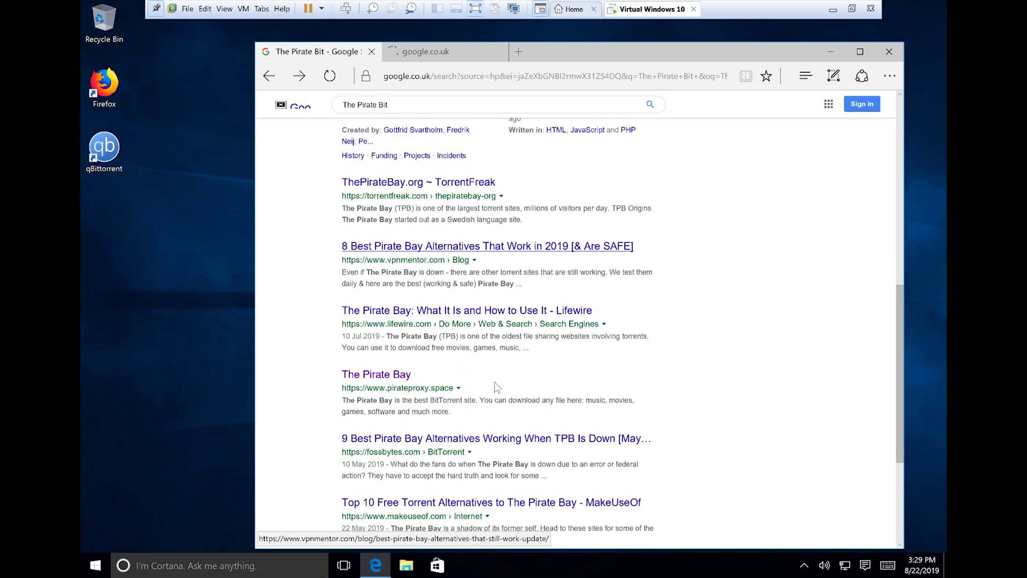
pyautogui.scroll(-2, 459, 401)
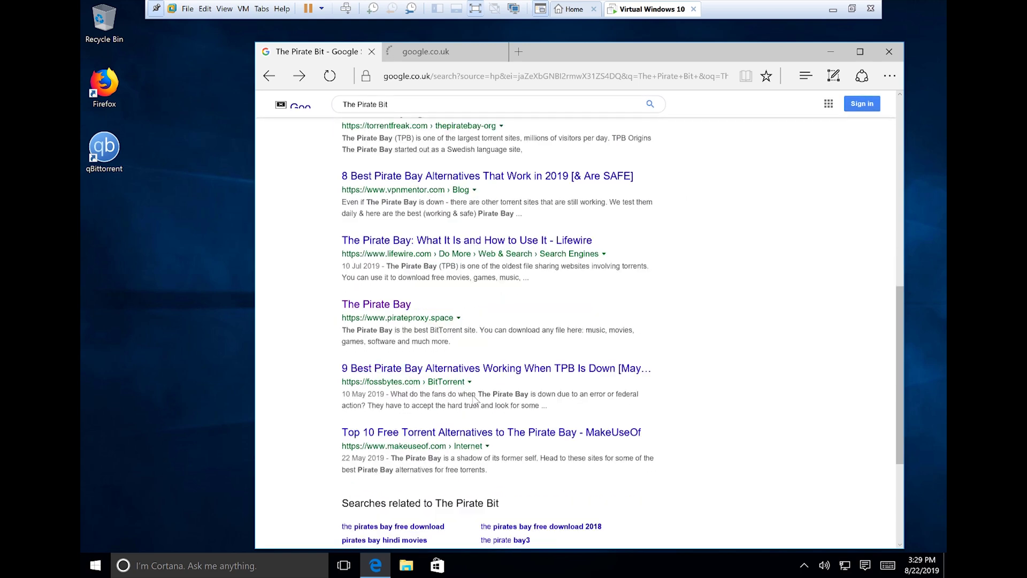
pyautogui.scroll(2, 474, 400)
pyautogui.scroll(9, 474, 400)
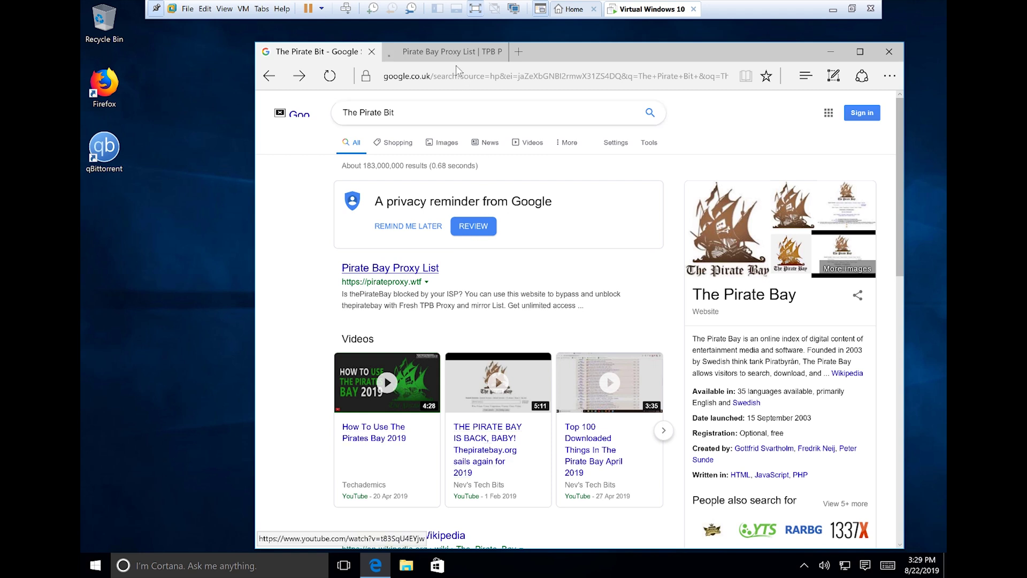
# Step: On the Pirate Bay Proxy List page, go to the piratebay.life mirror from the proxy table
pyautogui.click(455, 52)
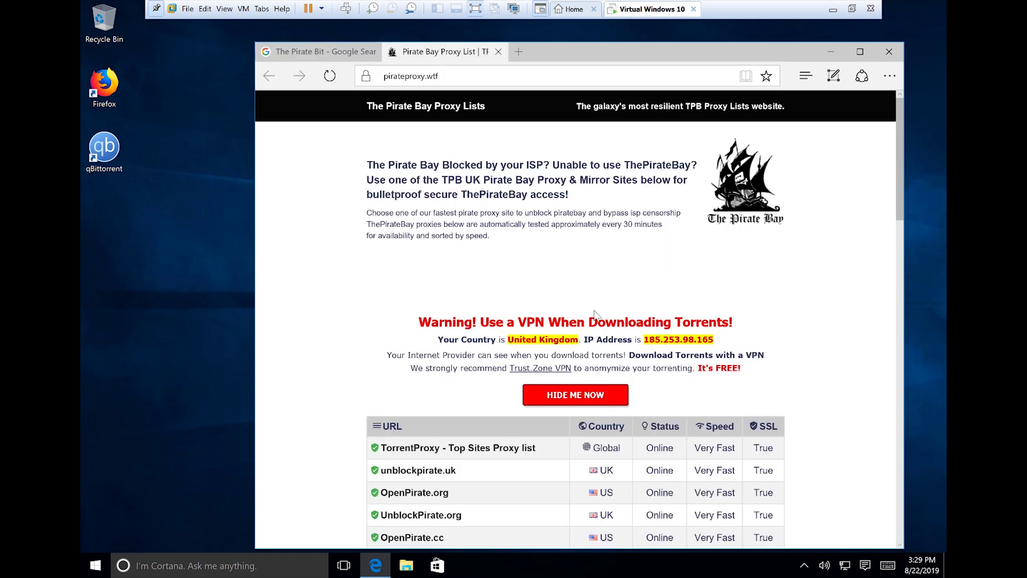
pyautogui.scroll(-2, 609, 346)
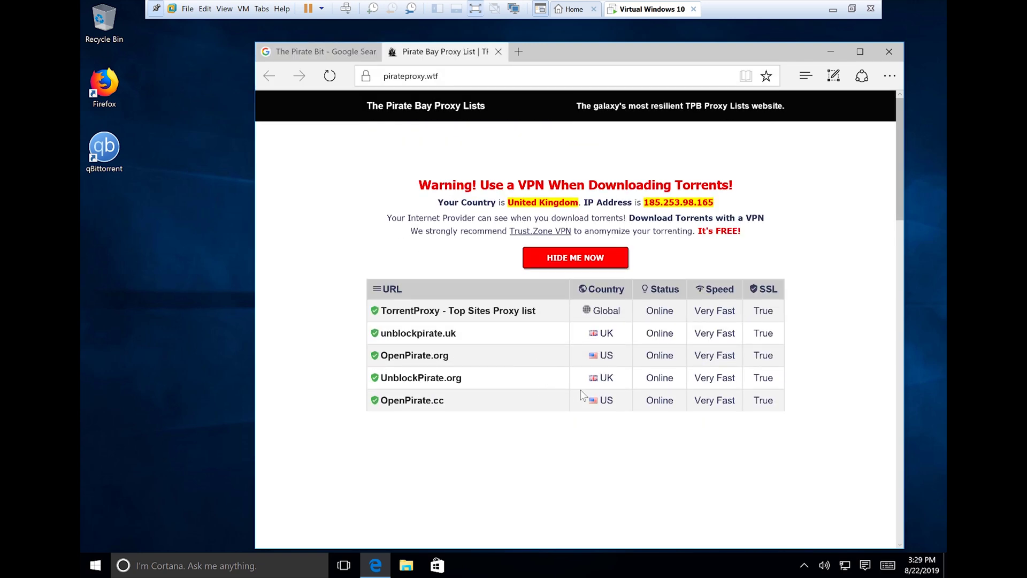
pyautogui.scroll(-1, 463, 357)
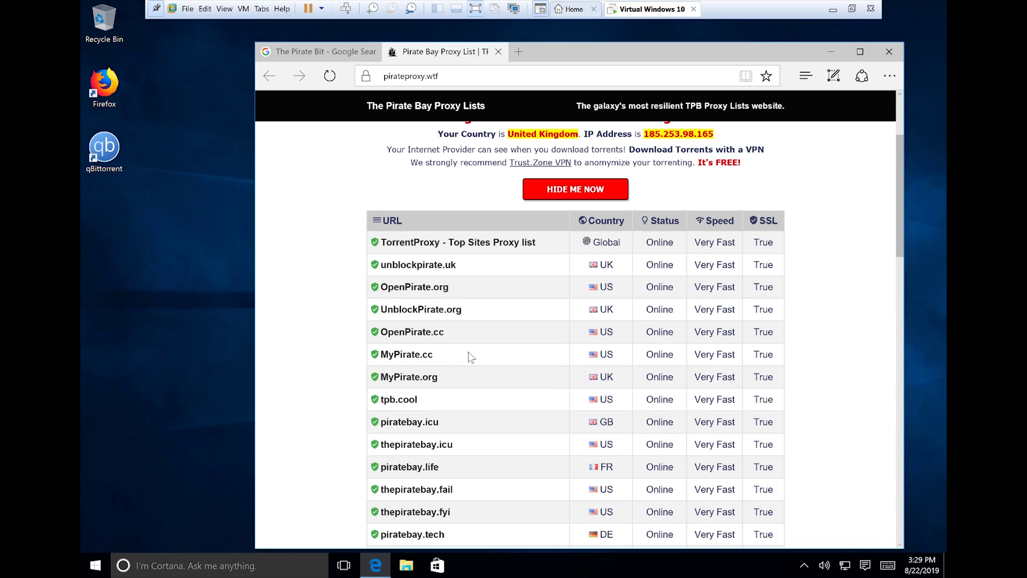
pyautogui.scroll(1, 496, 326)
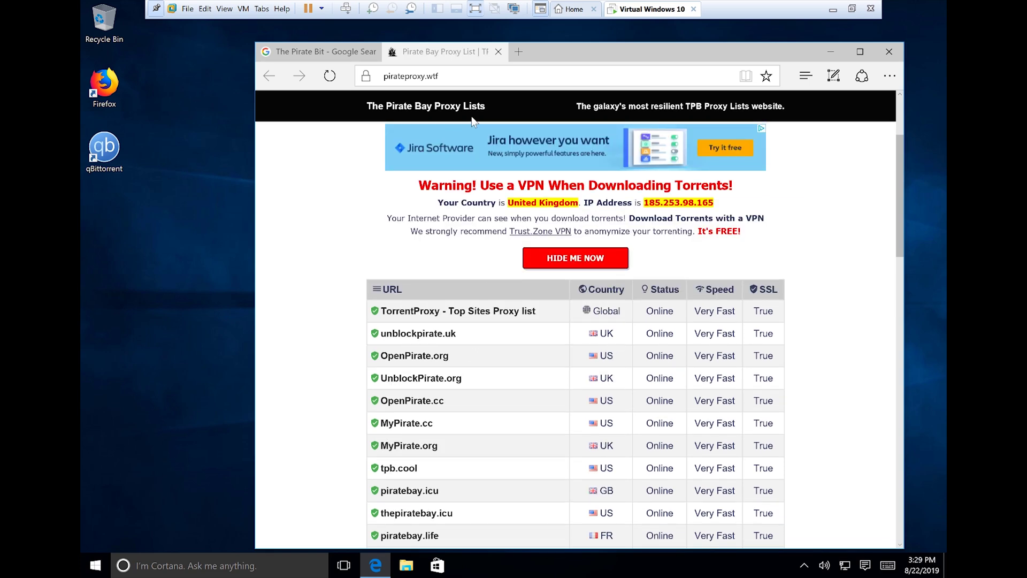
pyautogui.scroll(-1, 498, 291)
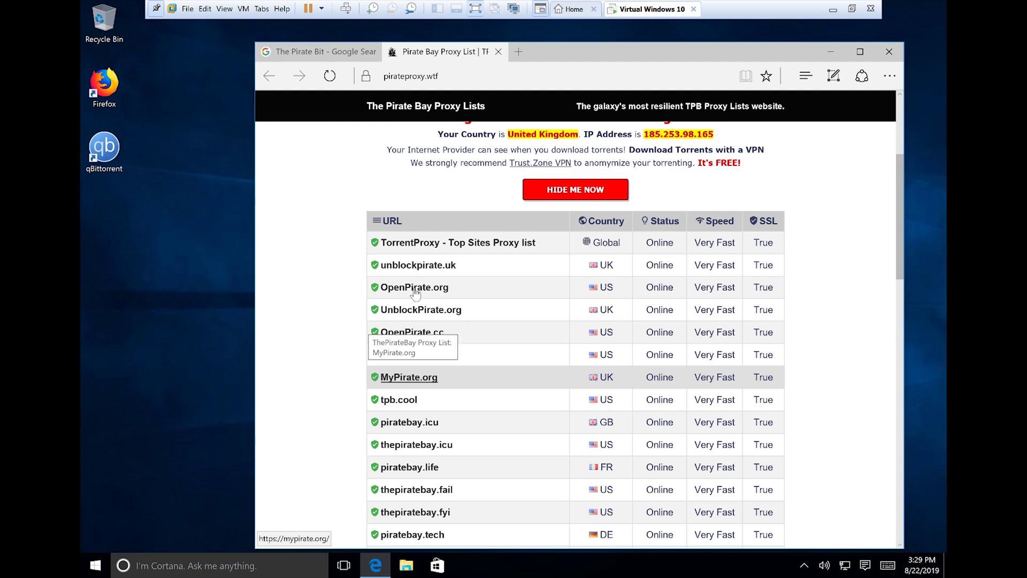
pyautogui.scroll(1, 368, 292)
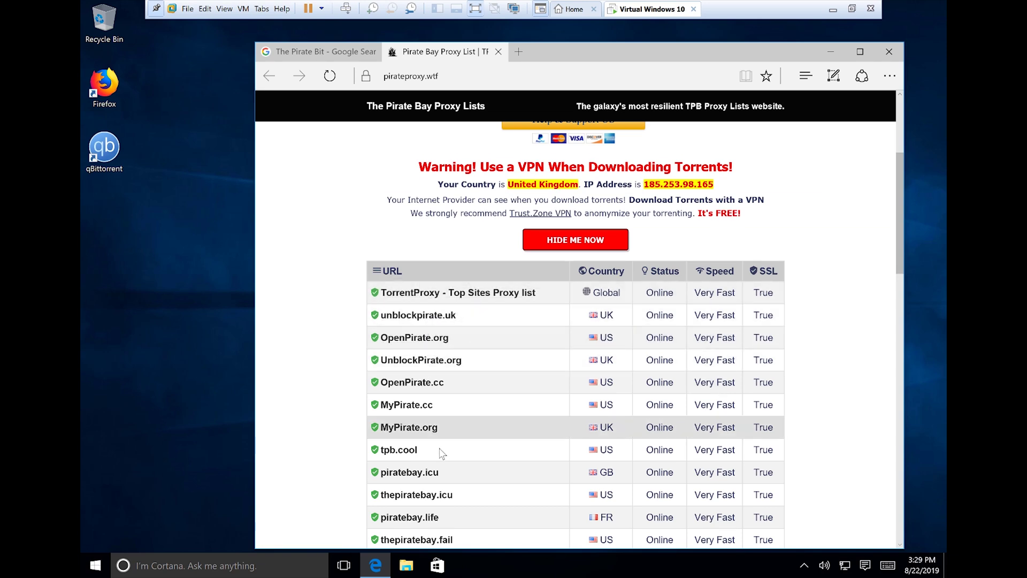
pyautogui.scroll(-3, 425, 453)
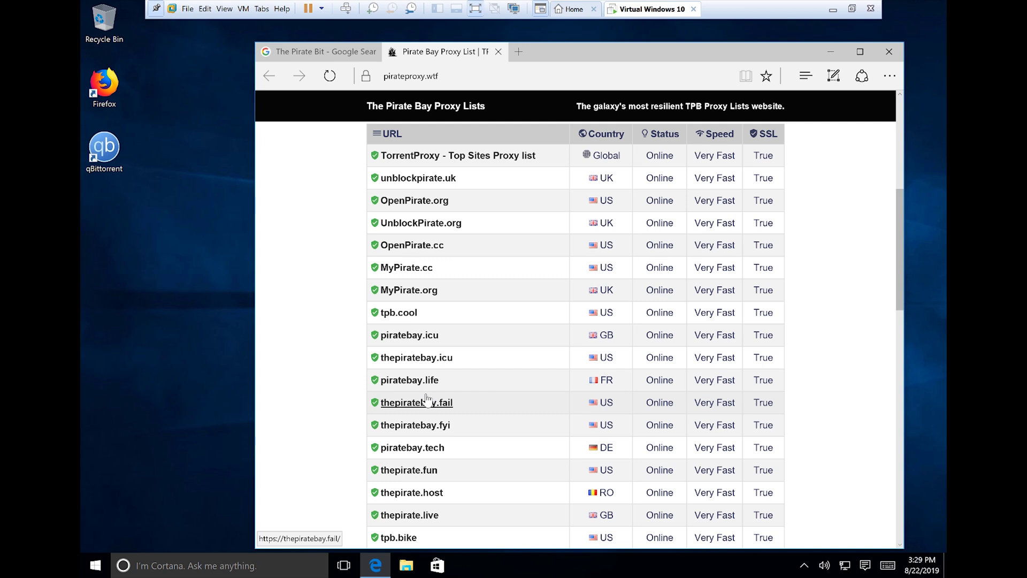
pyautogui.click(425, 381)
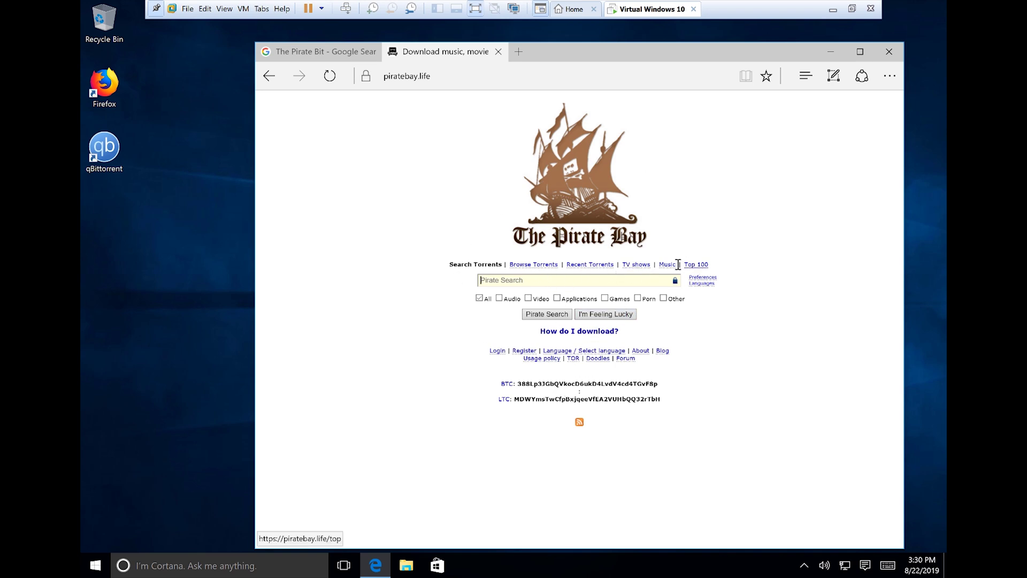
# Step: Browse The Pirate Bay's overall Top 100 torrent list
pyautogui.click(695, 266)
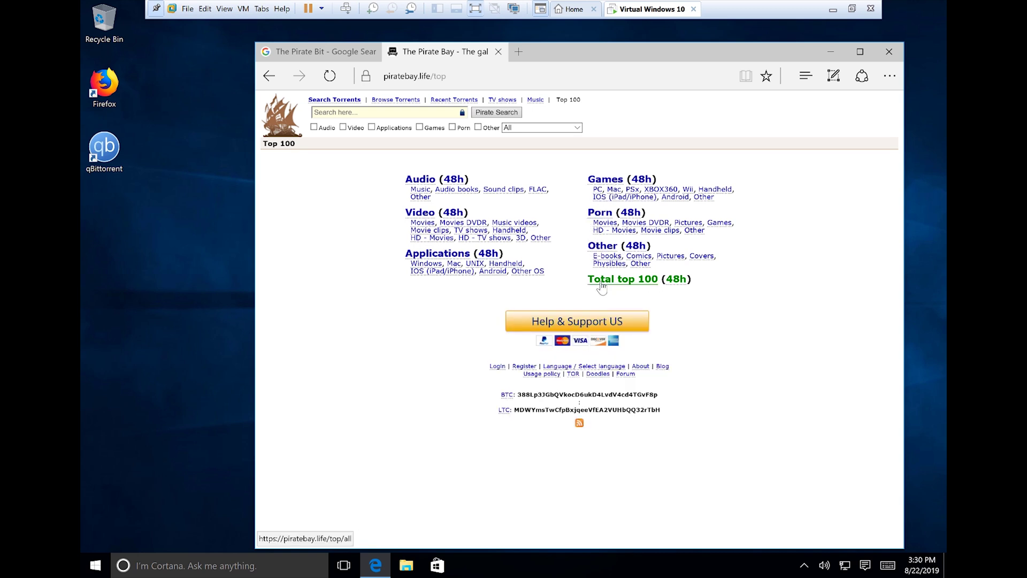
pyautogui.click(626, 281)
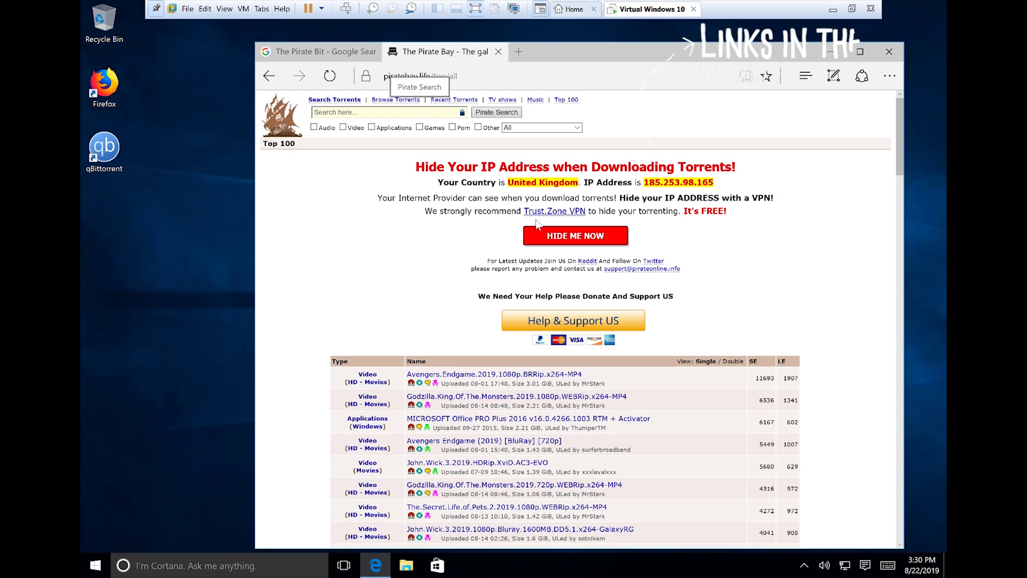
pyautogui.scroll(-2, 628, 329)
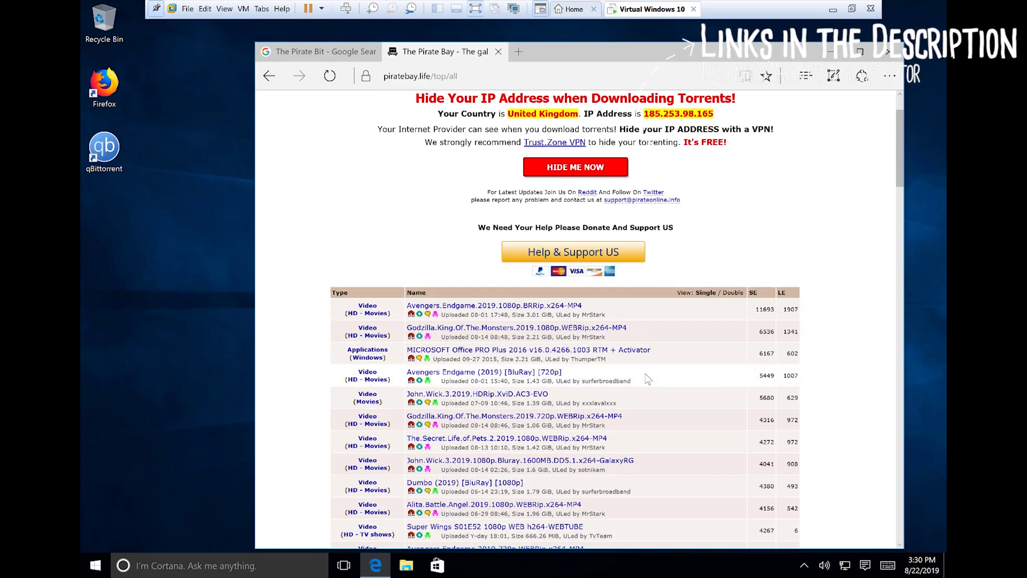
pyautogui.scroll(-2, 647, 379)
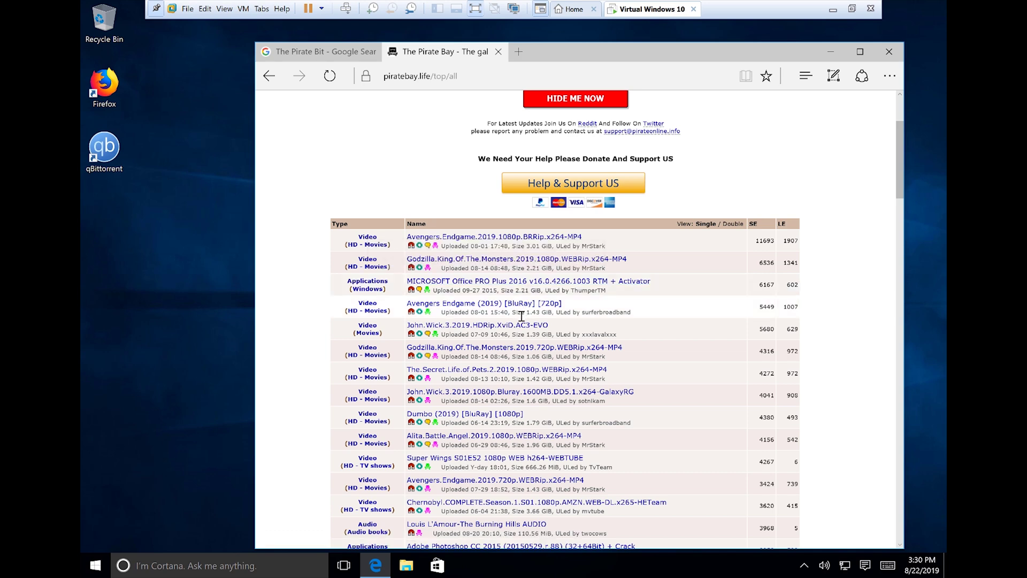
pyautogui.scroll(-3, 492, 342)
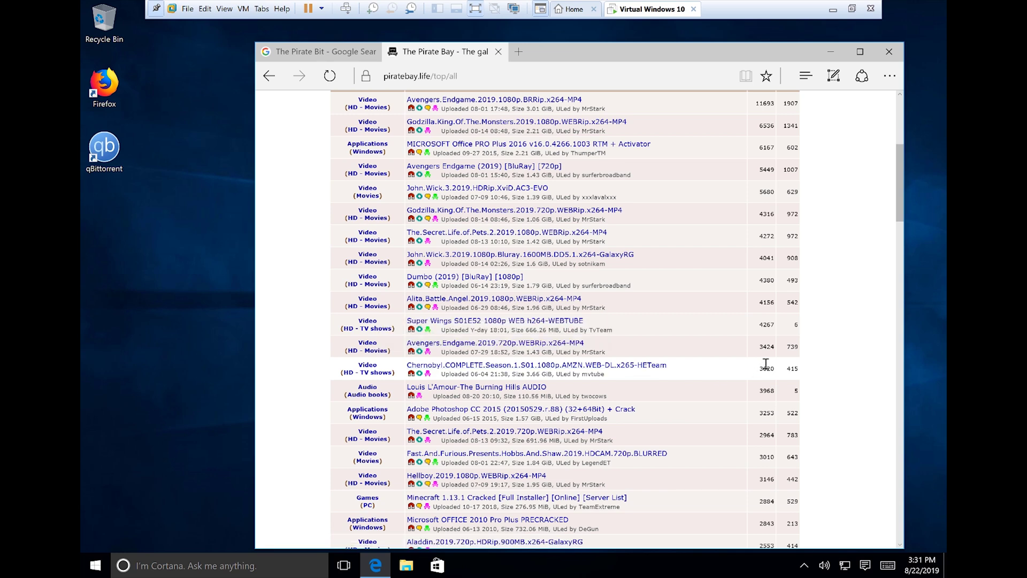
pyautogui.scroll(3, 766, 364)
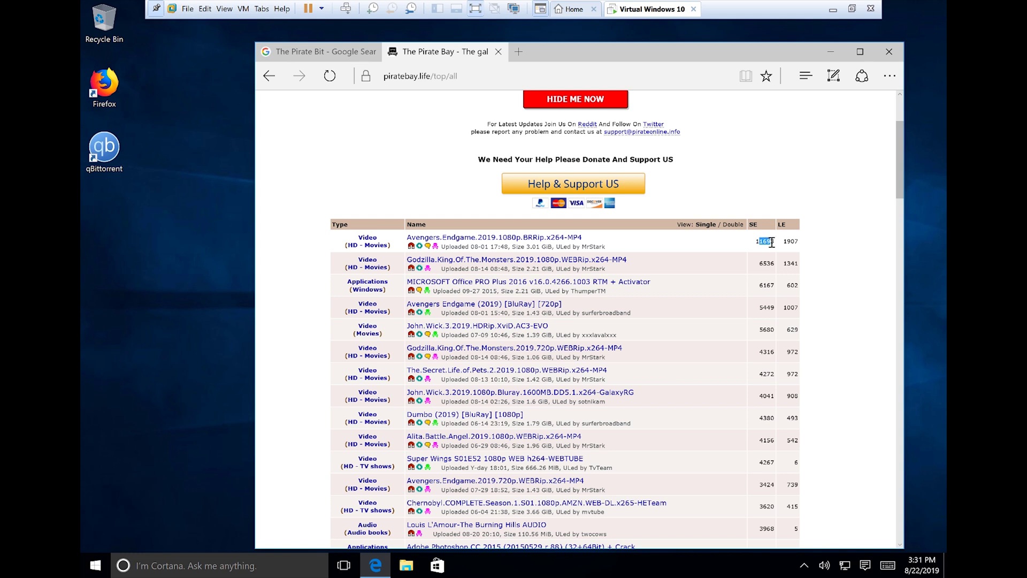
# Step: Highlight the top torrent's seeder count, then scroll down through the Linux results
pyautogui.moveTo(764, 242); pyautogui.dragTo(770, 243)
pyautogui.click(761, 261)
pyautogui.scroll(-3, 615, 342)
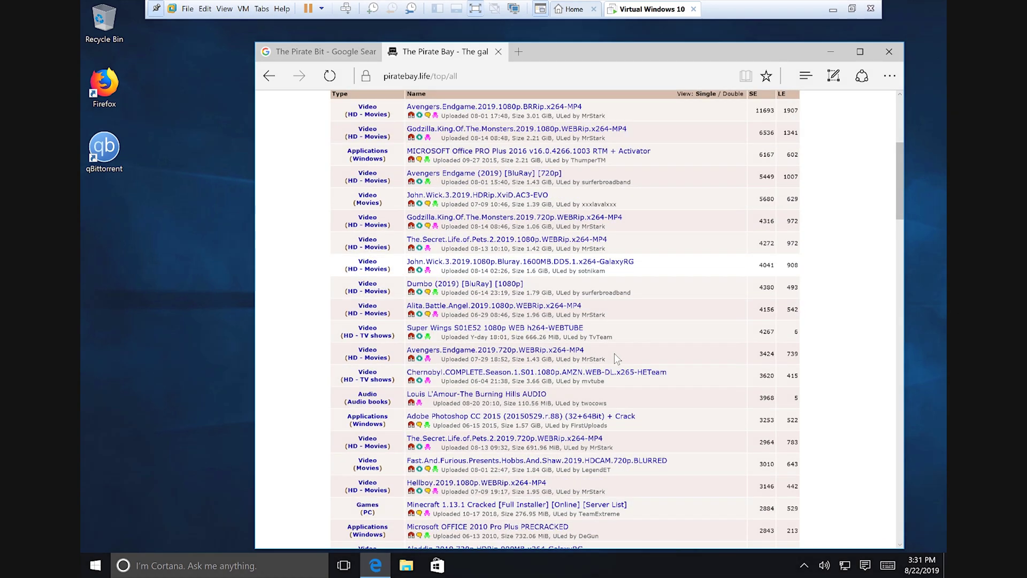
pyautogui.scroll(-5, 615, 353)
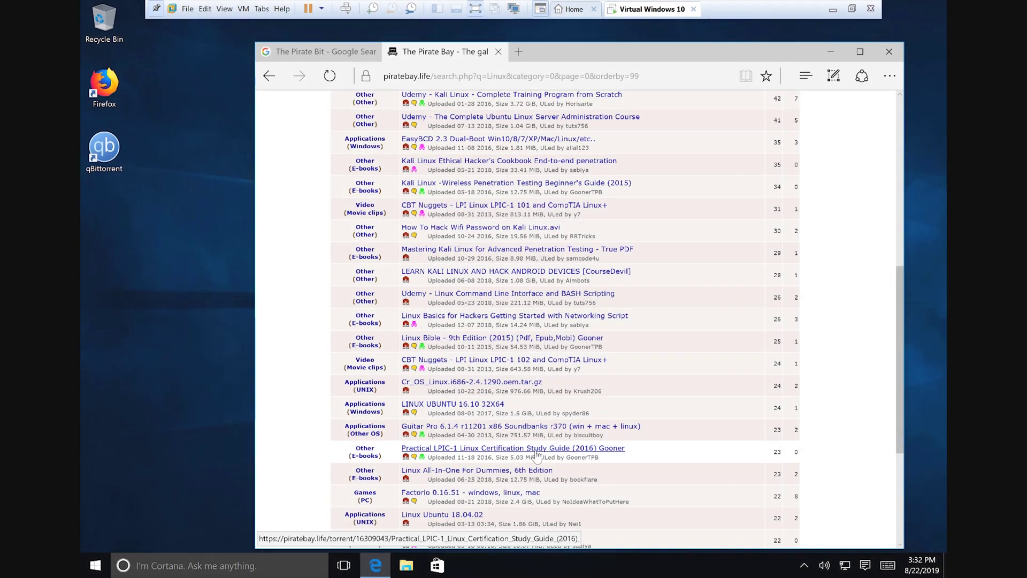
pyautogui.scroll(-4, 537, 453)
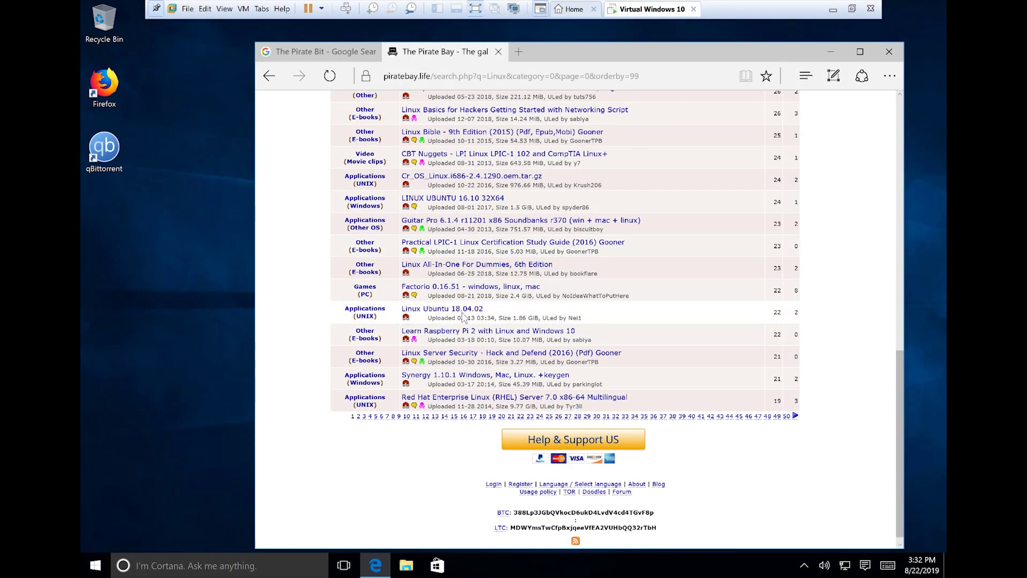
# Step: Open the Linux Ubuntu 18.04.02 torrent page, check its size, and fetch it via magnet link
pyautogui.click(471, 310)
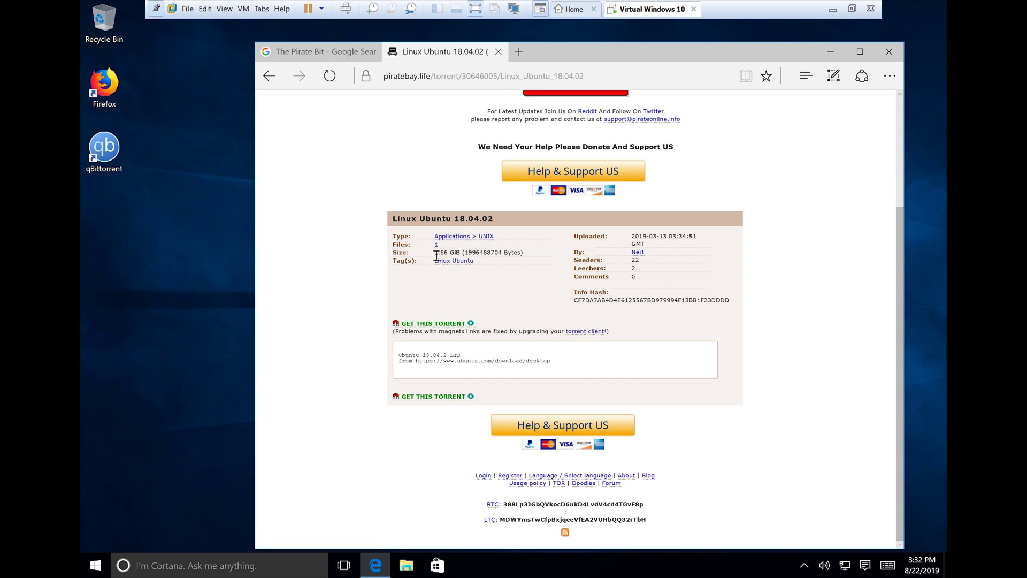
pyautogui.moveTo(436, 255); pyautogui.dragTo(462, 254)
pyautogui.click(432, 326)
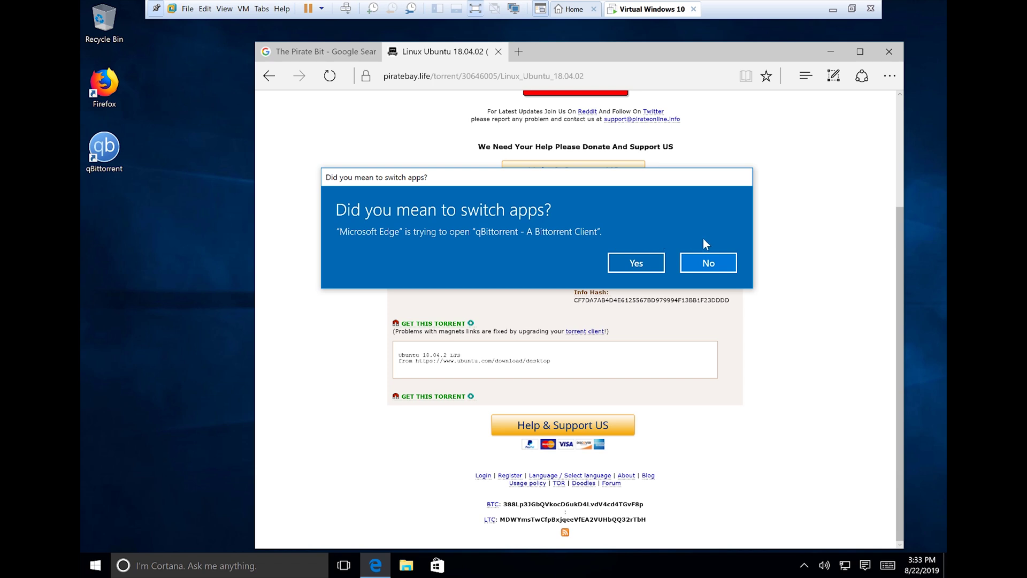
# Step: Add the ubuntu-18.04.2-desktop-amd64.iso torrent to qBittorrent, saving to Downloads
pyautogui.click(641, 262)
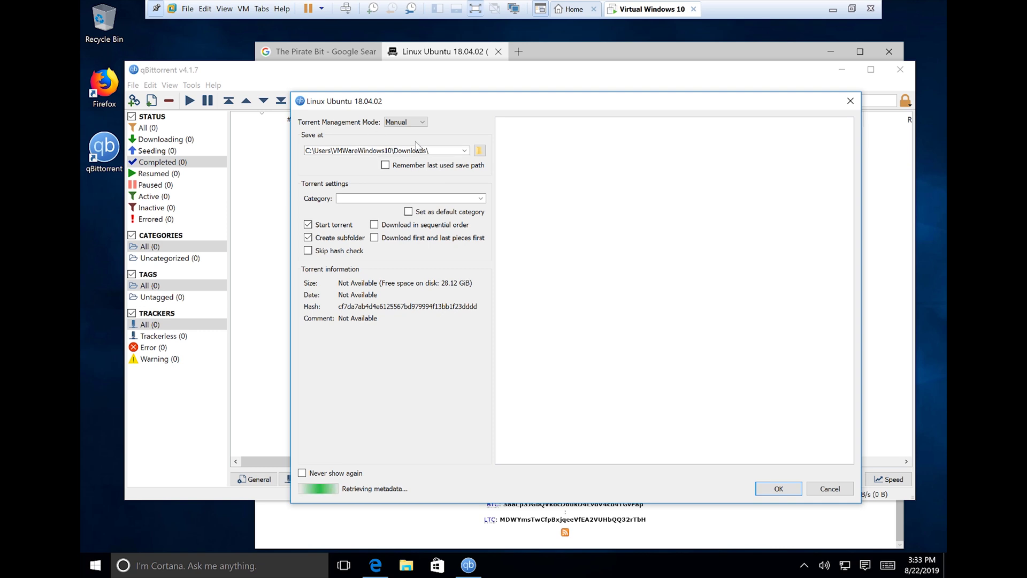
pyautogui.click(407, 123)
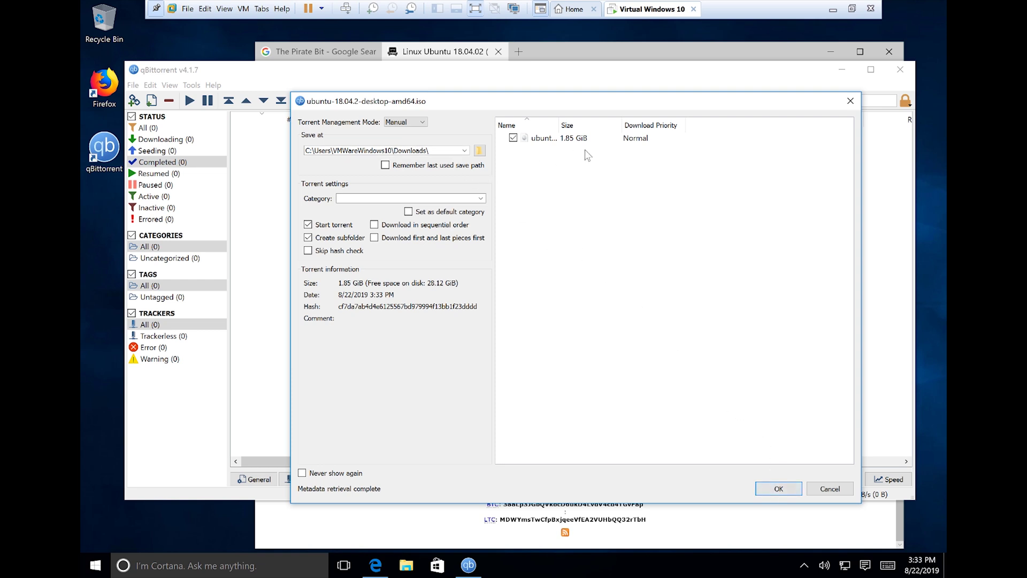
pyautogui.click(777, 488)
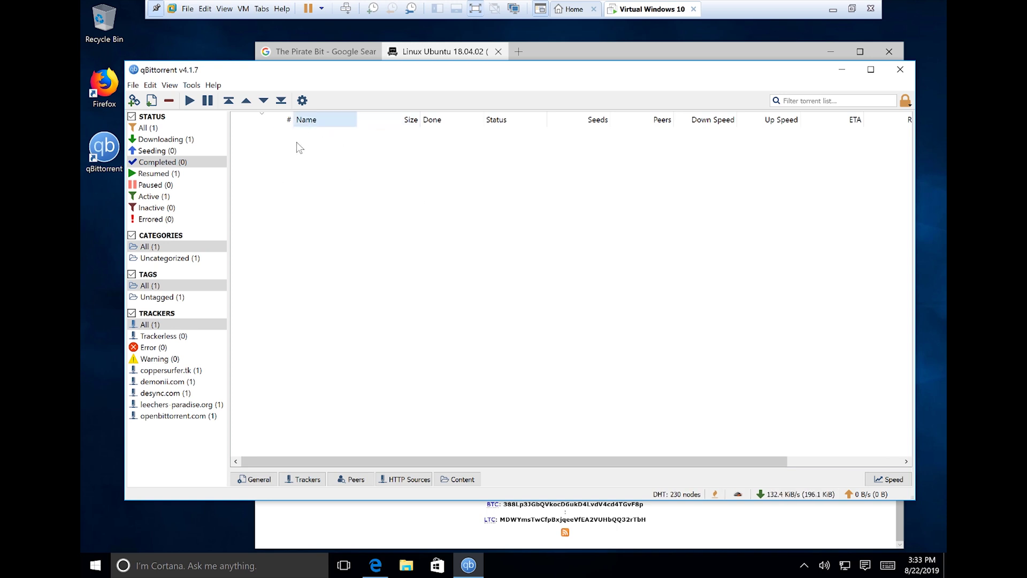
# Step: Filter to Downloading torrents and show the ubuntu torrent's speed graph over 12 Hours
pyautogui.click(200, 140)
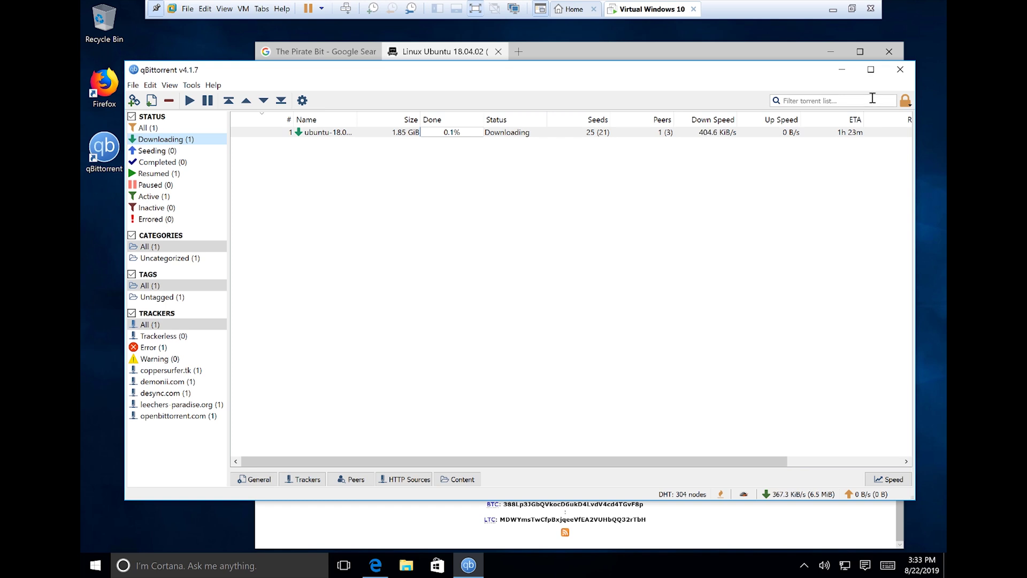
pyautogui.click(696, 405)
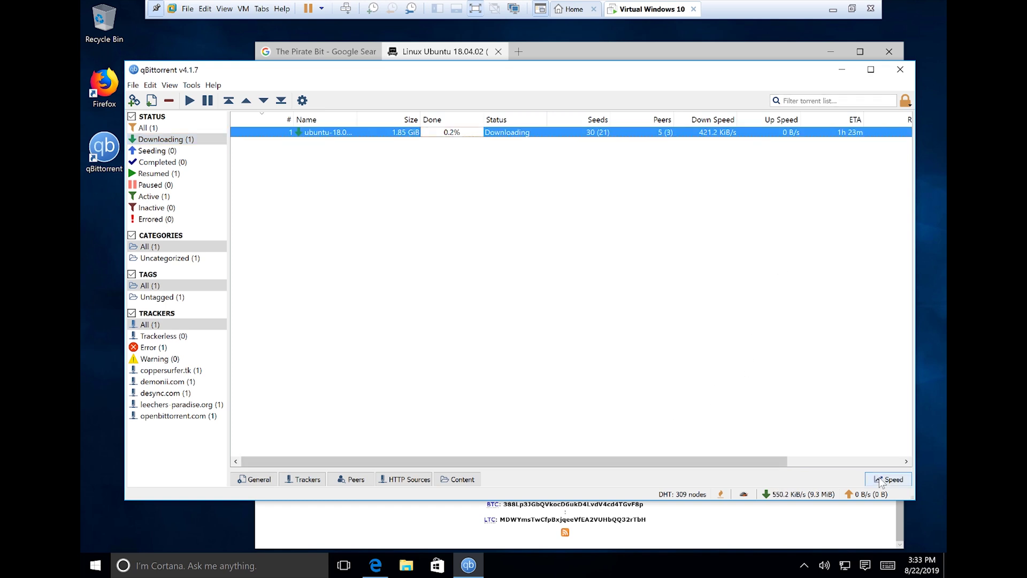
pyautogui.click(889, 479)
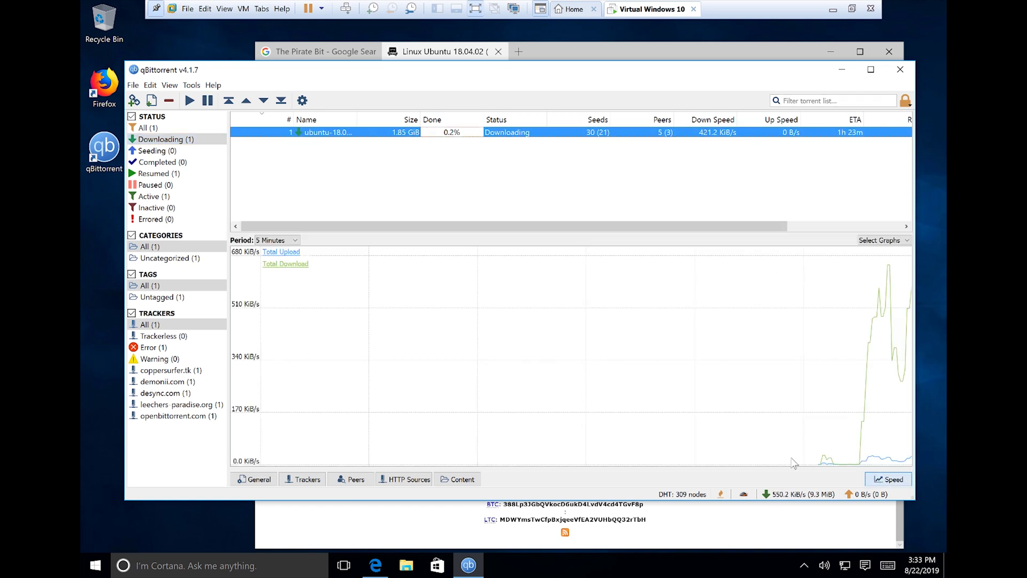
pyautogui.click(277, 240)
pyautogui.click(272, 281)
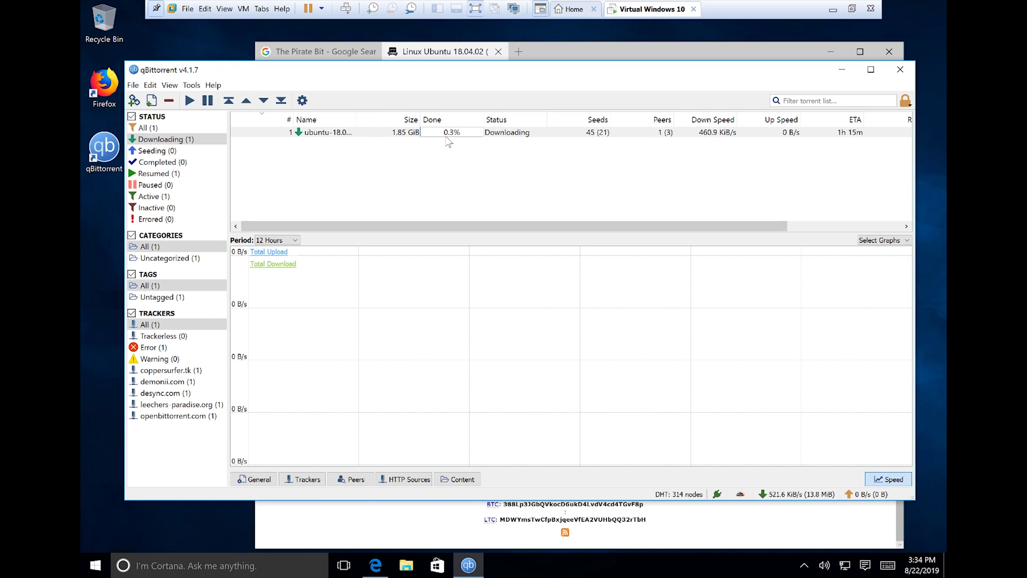
pyautogui.click(501, 135)
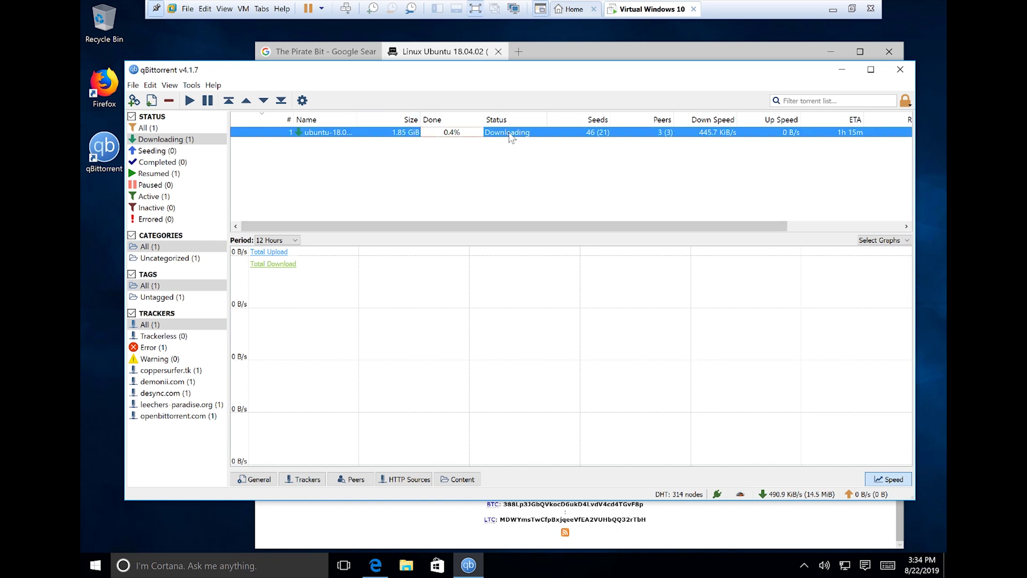
pyautogui.rightClick(511, 138)
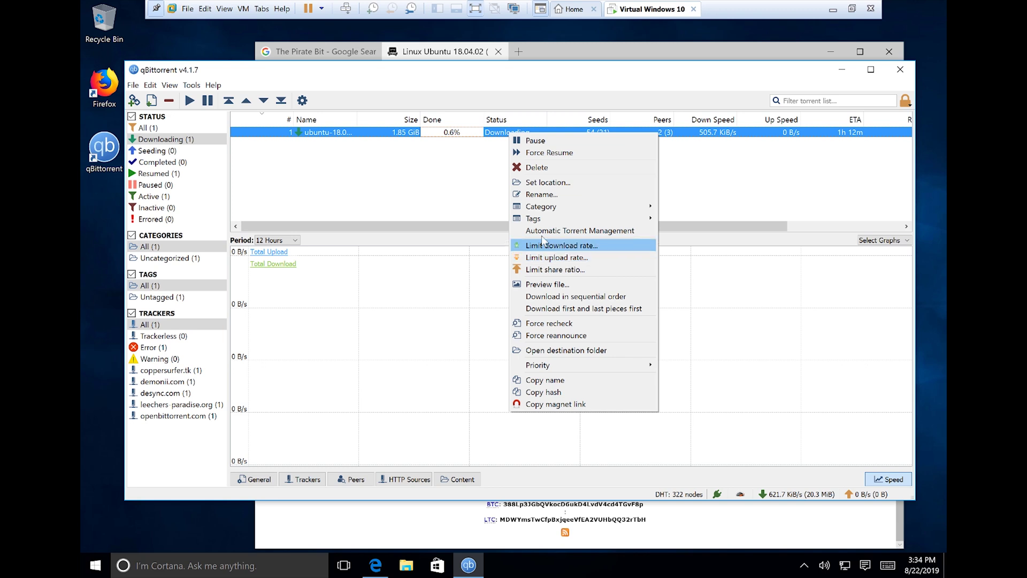
# Step: Return to the Downloading filter and open the ubuntu torrent's destination folder
pyautogui.click(464, 164)
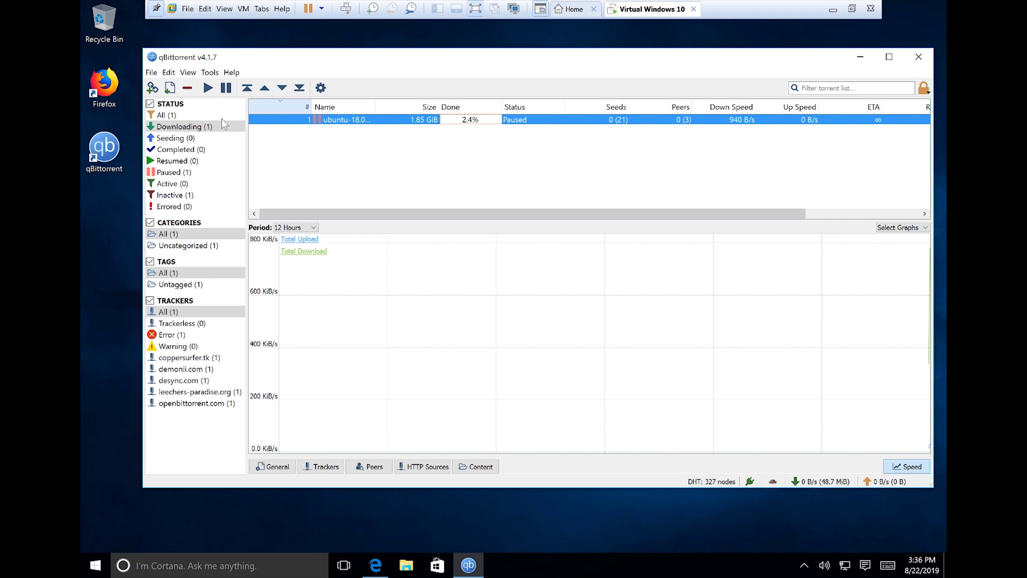
pyautogui.click(174, 151)
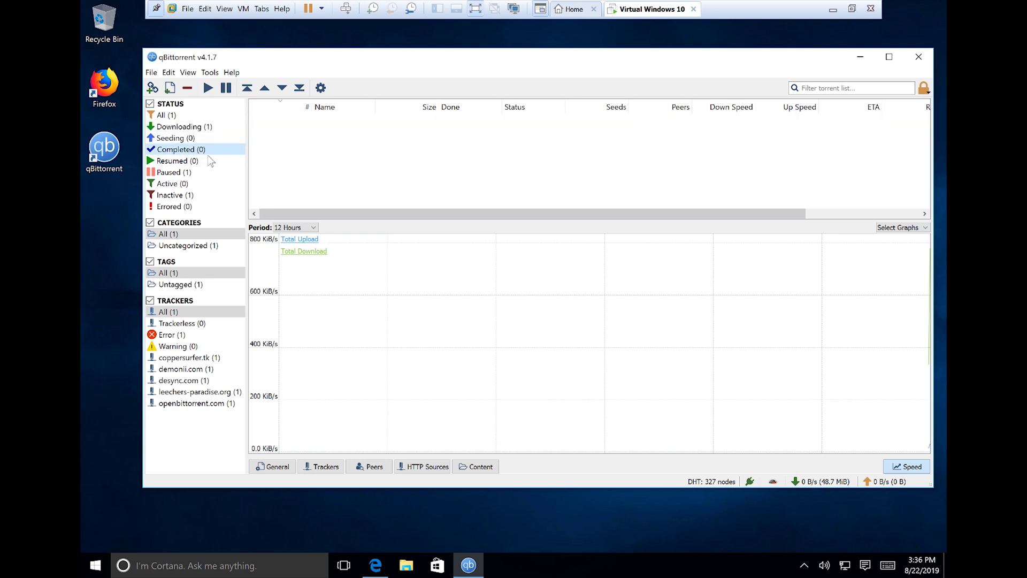
pyautogui.click(208, 129)
pyautogui.rightClick(394, 121)
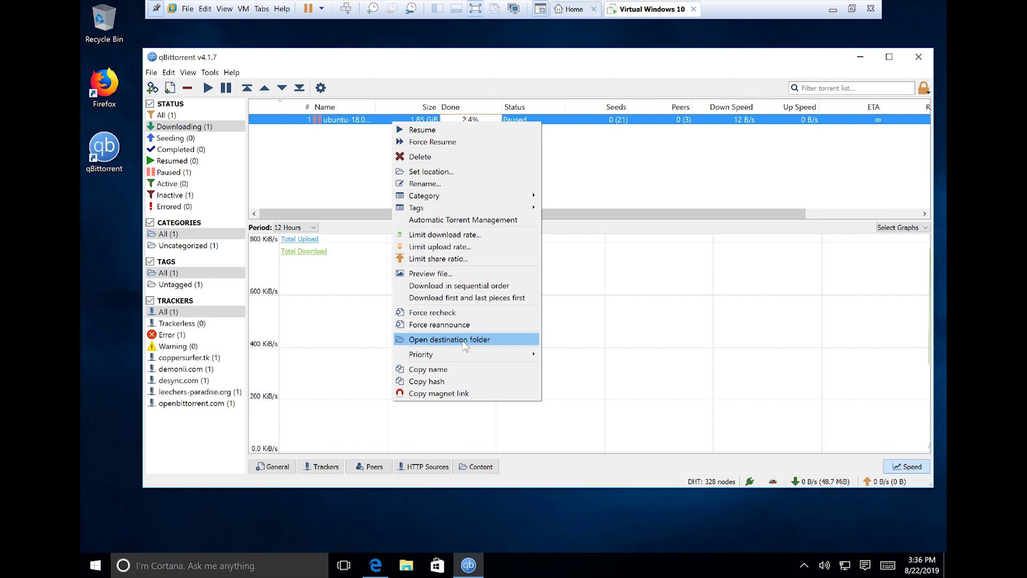
pyautogui.click(463, 340)
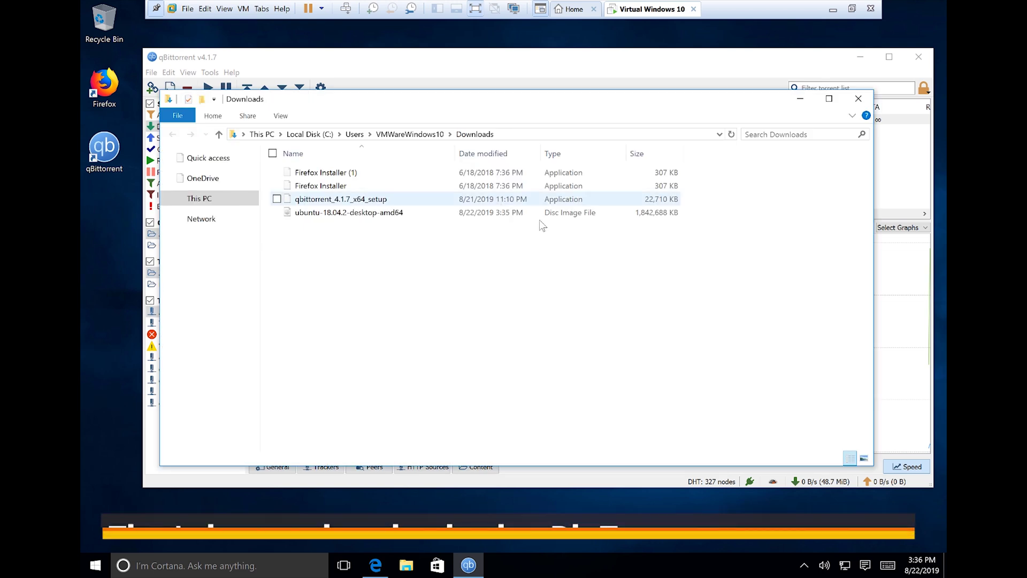
# Step: Select the ubuntu-18.04.2-desktop-amd64 disc image in the Downloads folder
pyautogui.click(361, 217)
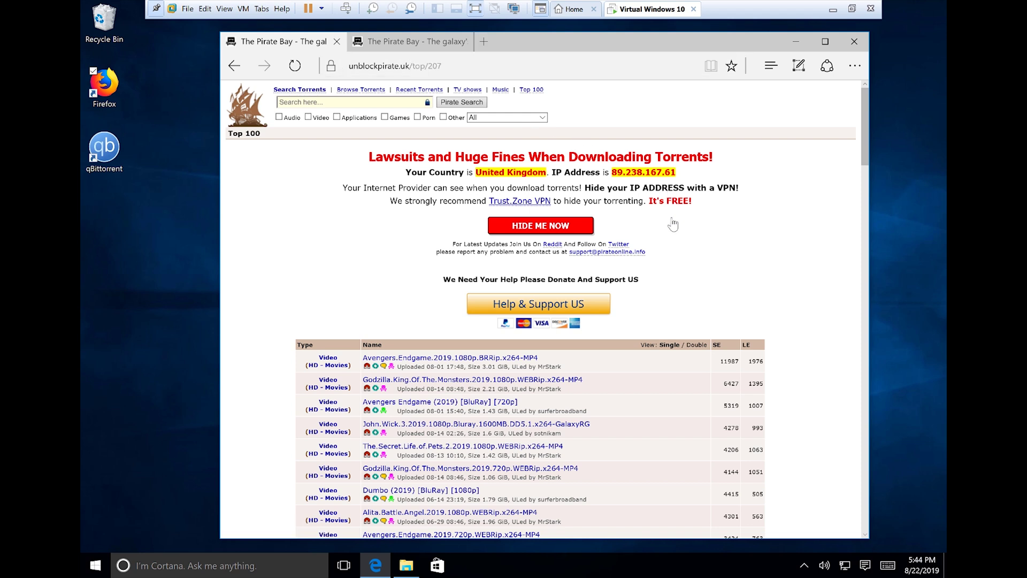
# Step: Scan qbittorrent_4.1.7_x64_setup with Windows Defender, finding no threats, then minimize Downloads
pyautogui.click(406, 565)
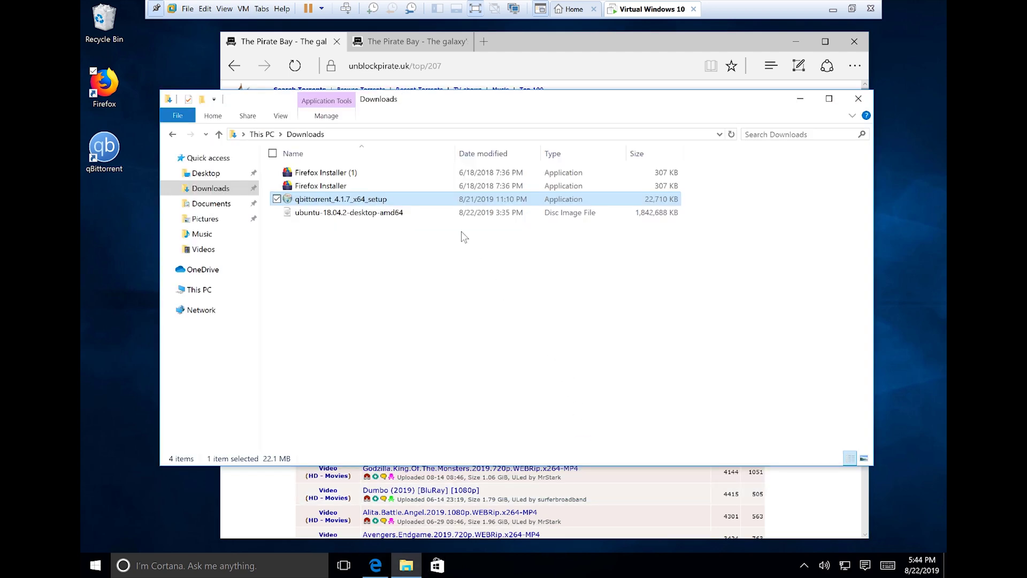
pyautogui.rightClick(401, 196)
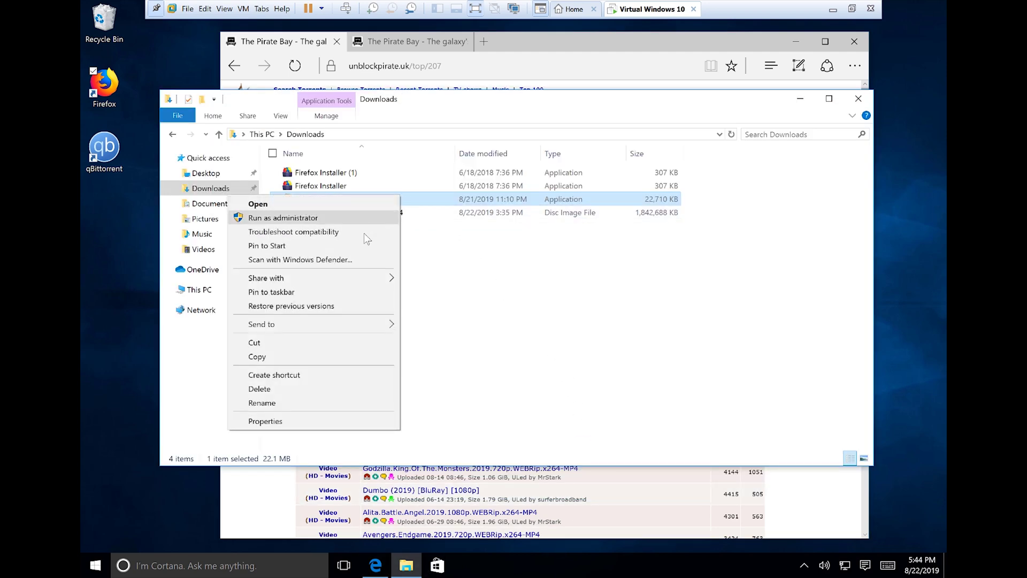
pyautogui.moveTo(368, 283)
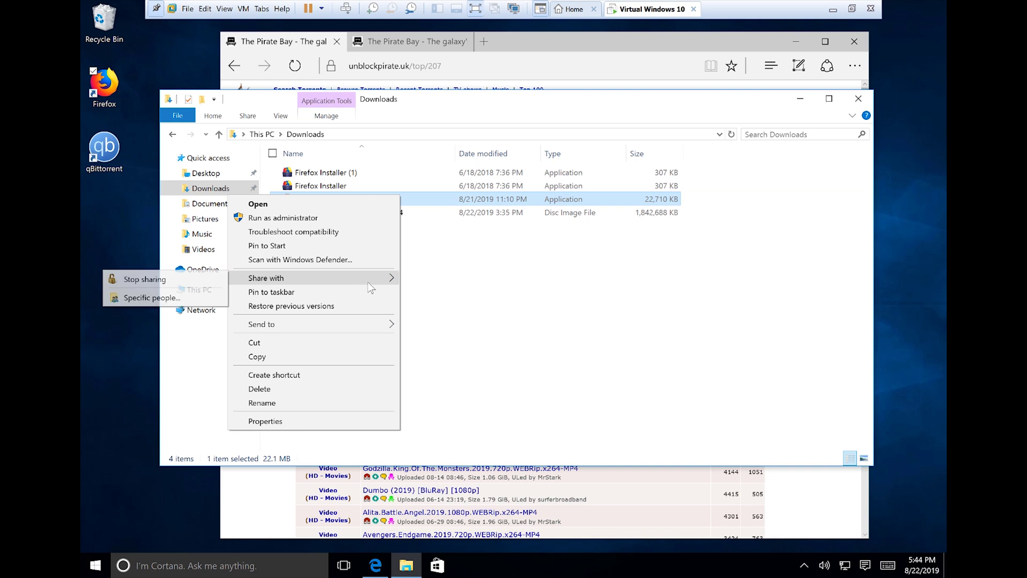
pyautogui.click(349, 260)
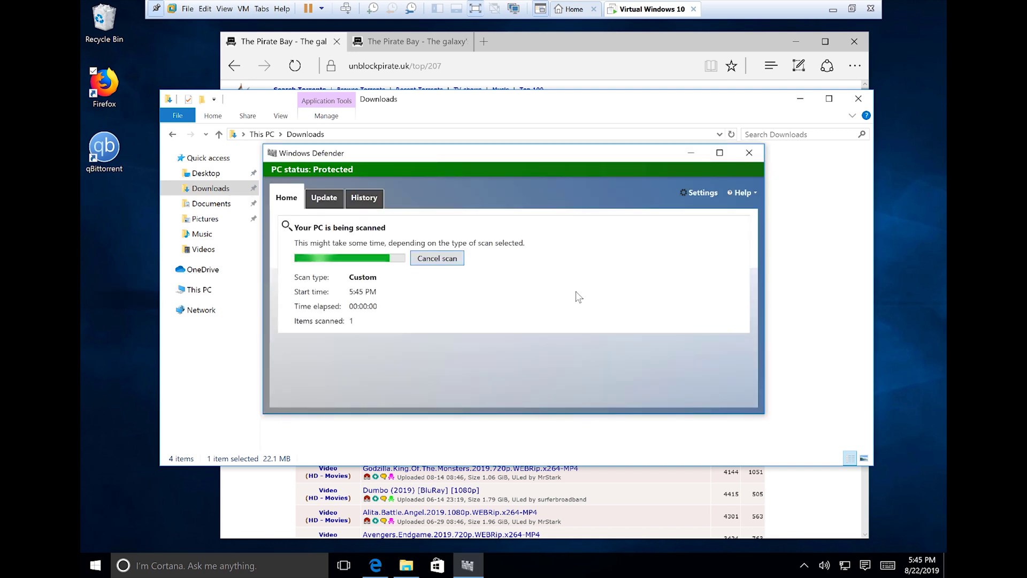
pyautogui.click(749, 153)
pyautogui.click(648, 286)
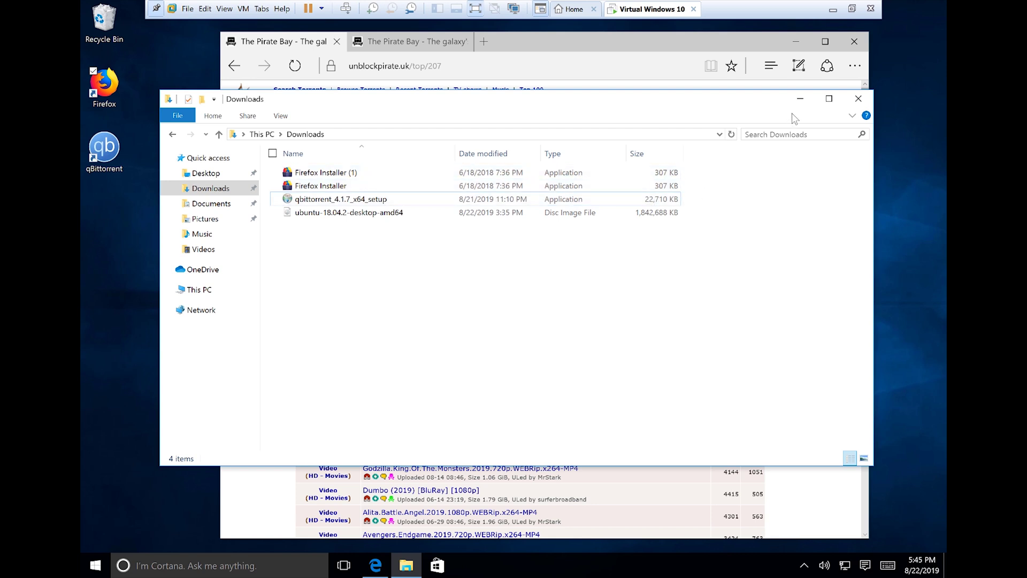
pyautogui.click(801, 98)
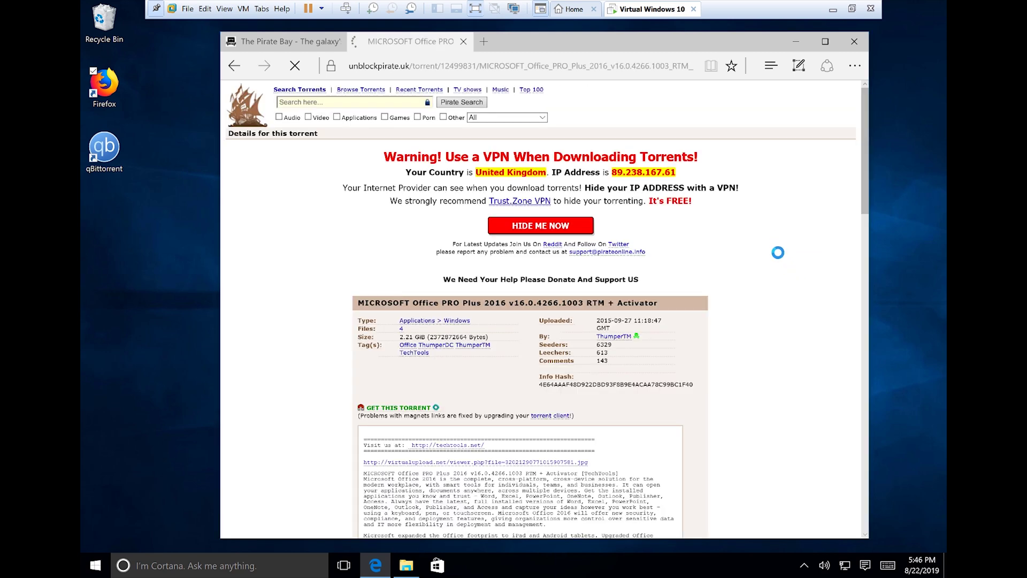
# Step: Scroll to the Office torrent's comments and highlight the one about Bitdefender flagging malware
pyautogui.scroll(-6, 721, 332)
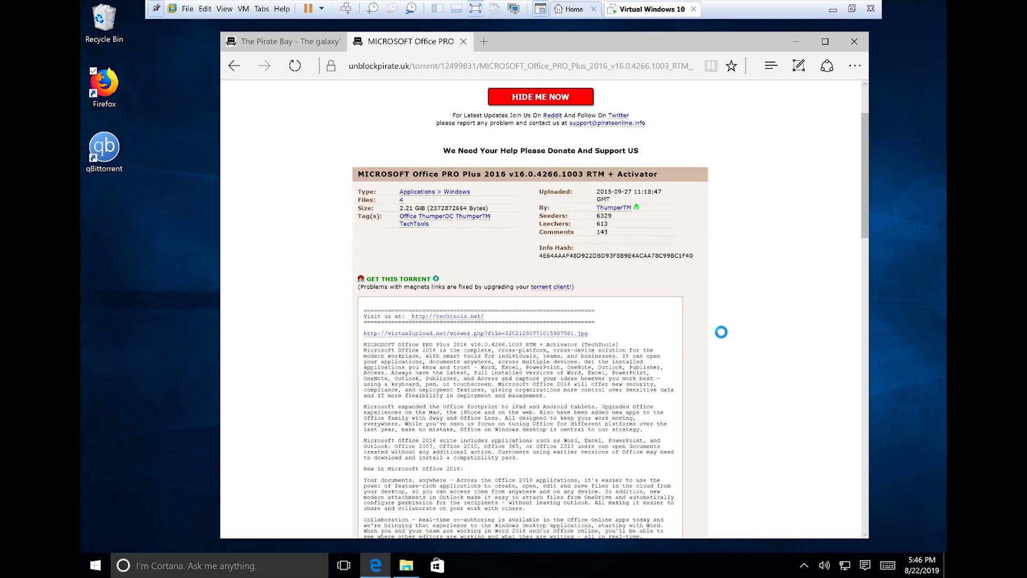
pyautogui.scroll(-8, 721, 332)
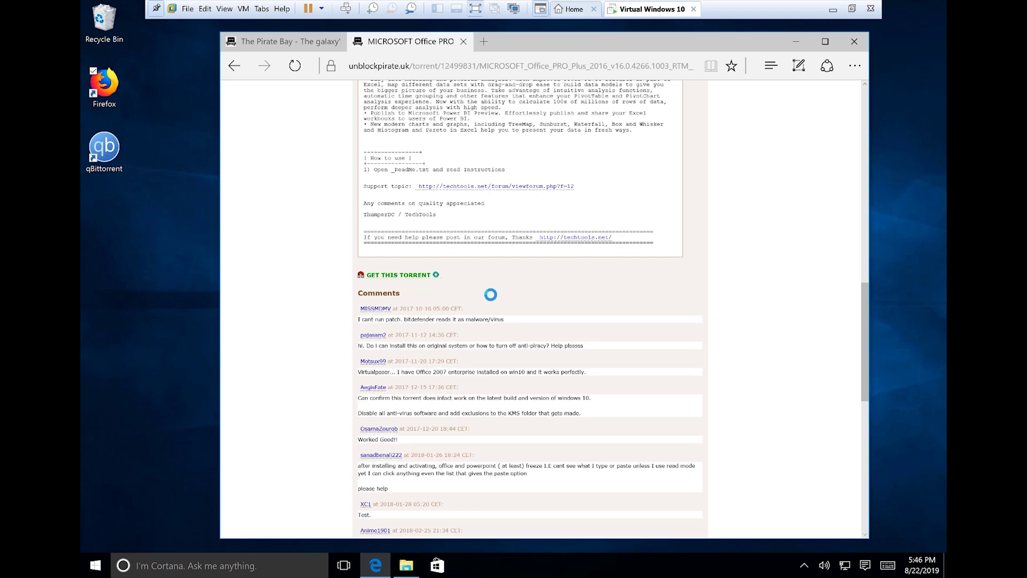
pyautogui.scroll(-1, 512, 311)
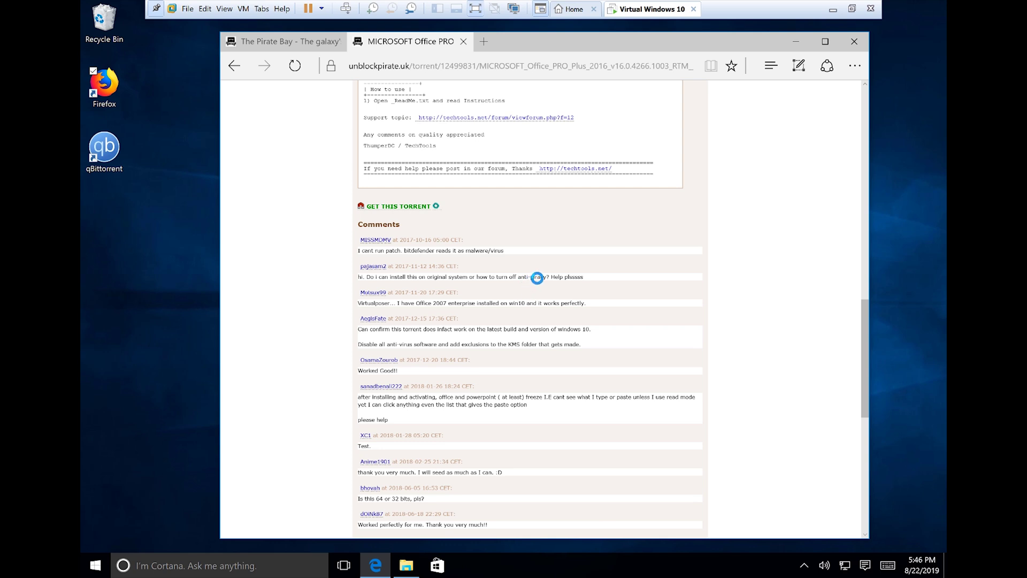
pyautogui.moveTo(511, 252); pyautogui.dragTo(353, 251)
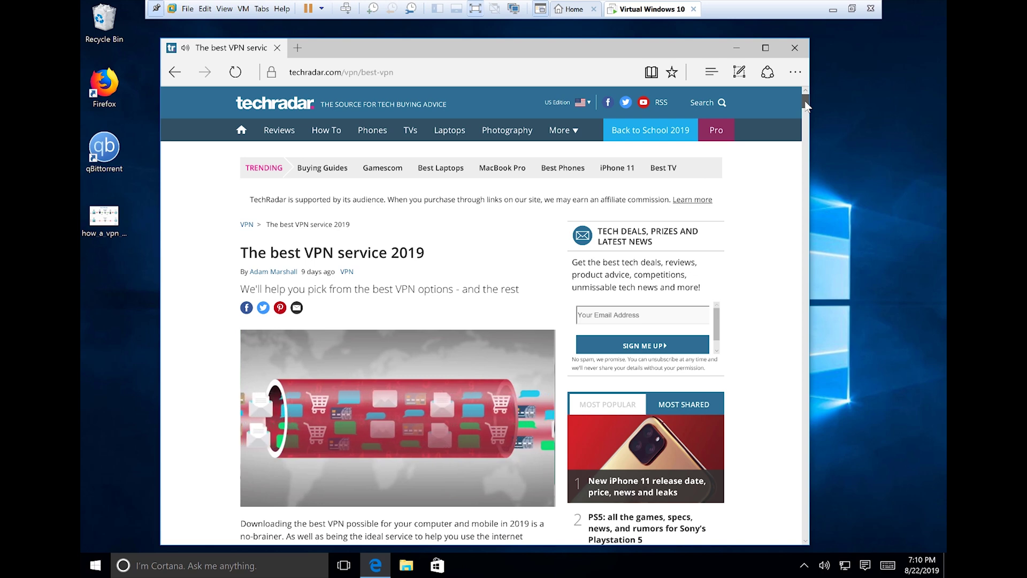
# Step: Scroll down the TechRadar VPN article past the #6 CyberGhost review
pyautogui.moveTo(807, 106); pyautogui.dragTo(804, 242)
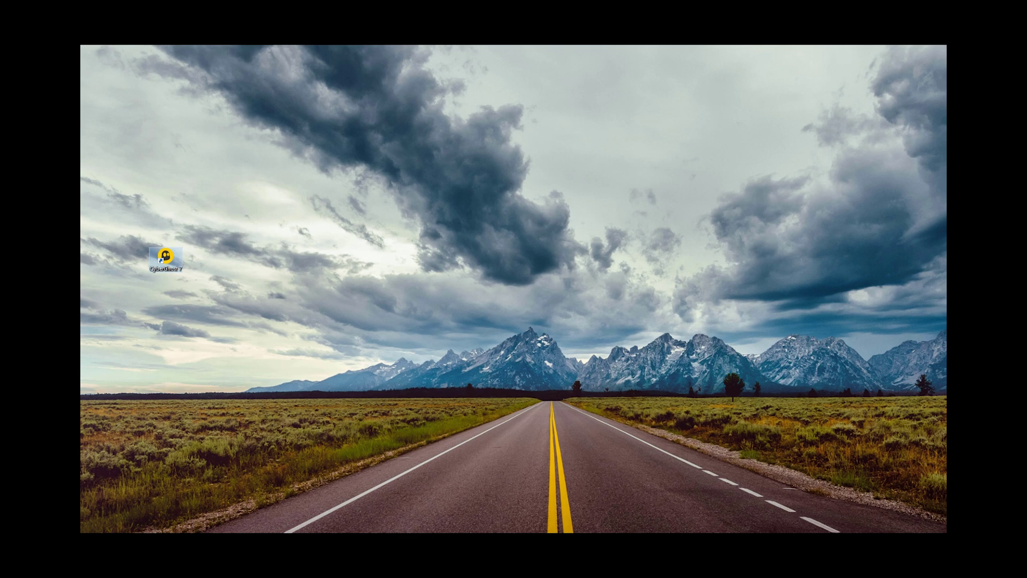
# Step: Connect CyberGhost to the Finland server from the For torrenting list
pyautogui.moveTo(519, 229); pyautogui.dragTo(700, 171)
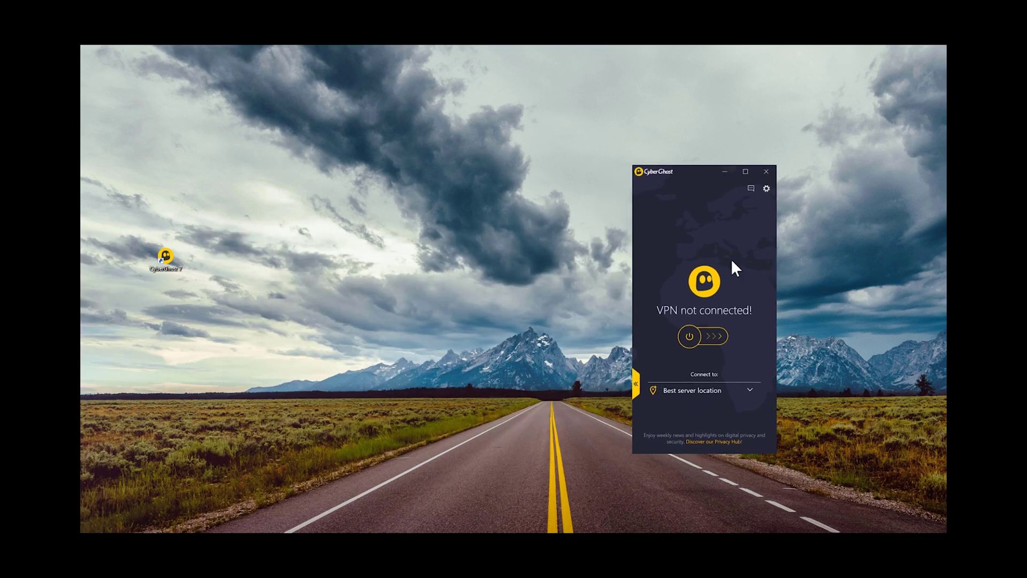
pyautogui.click(719, 390)
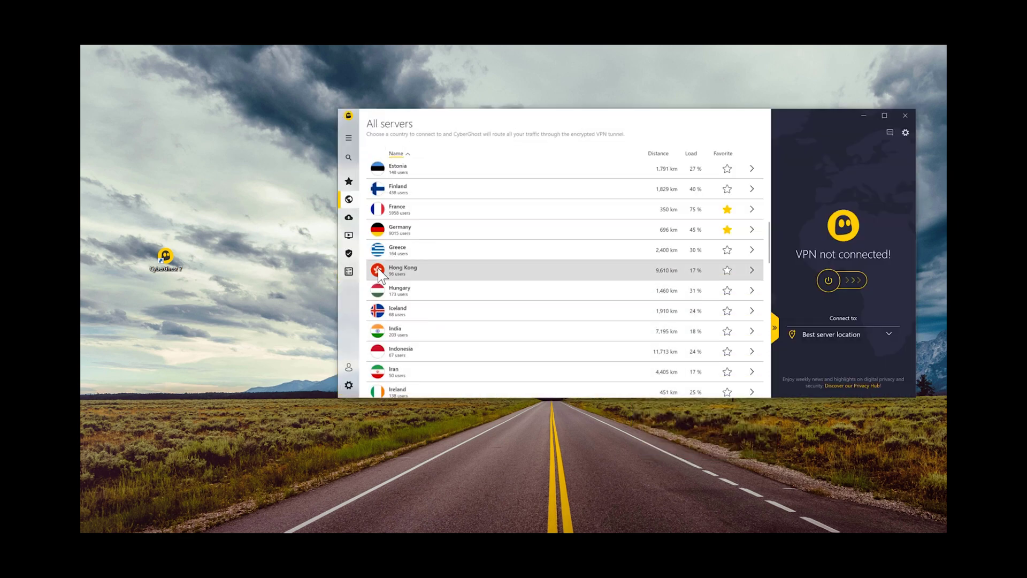
pyautogui.click(351, 140)
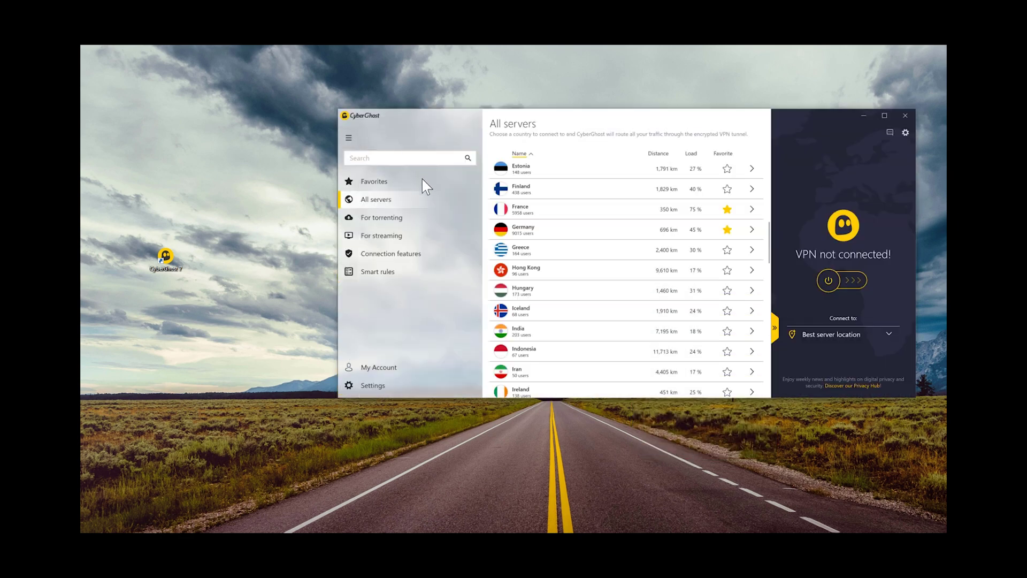
pyautogui.click(409, 224)
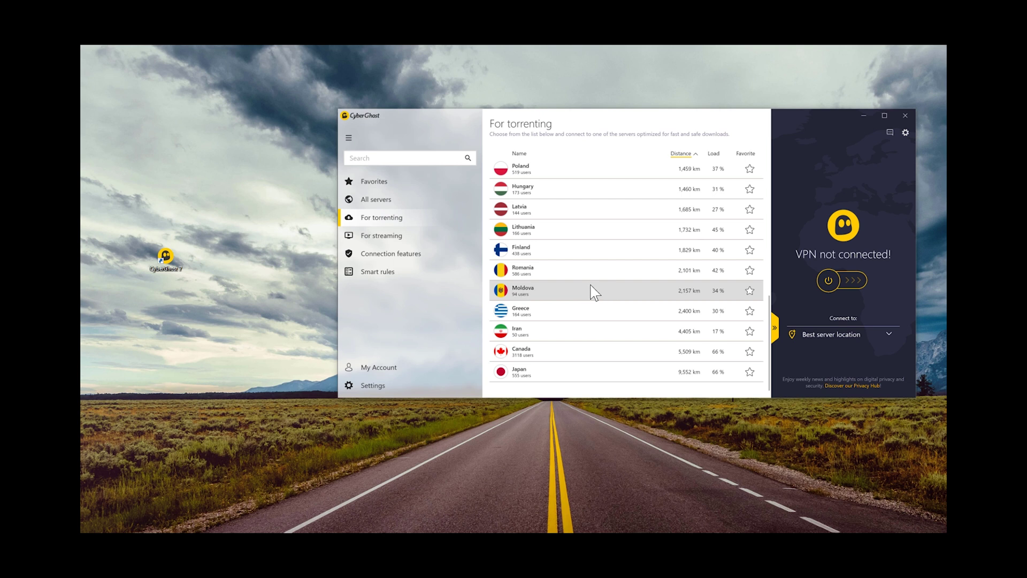
pyautogui.click(543, 256)
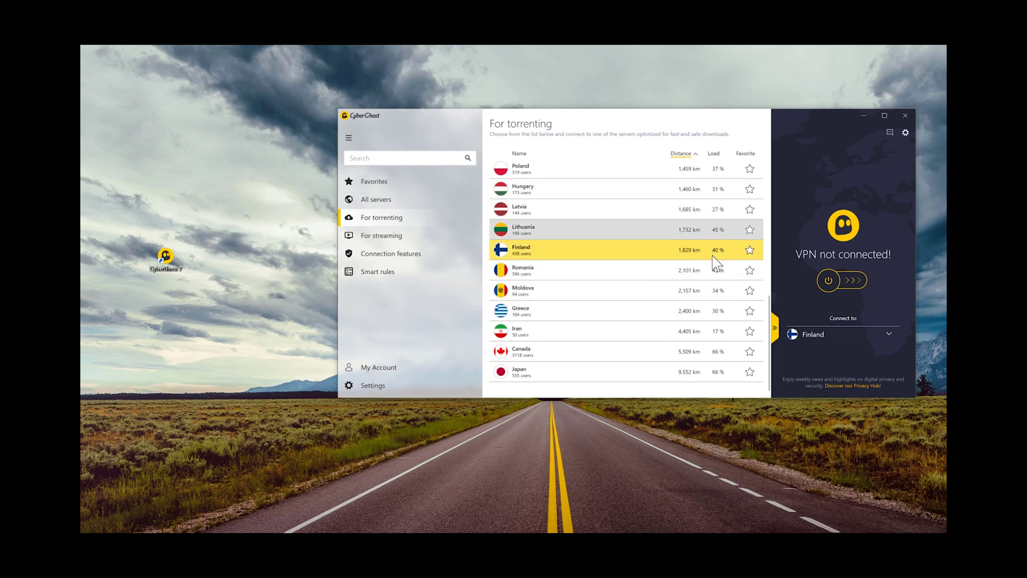
pyautogui.click(836, 280)
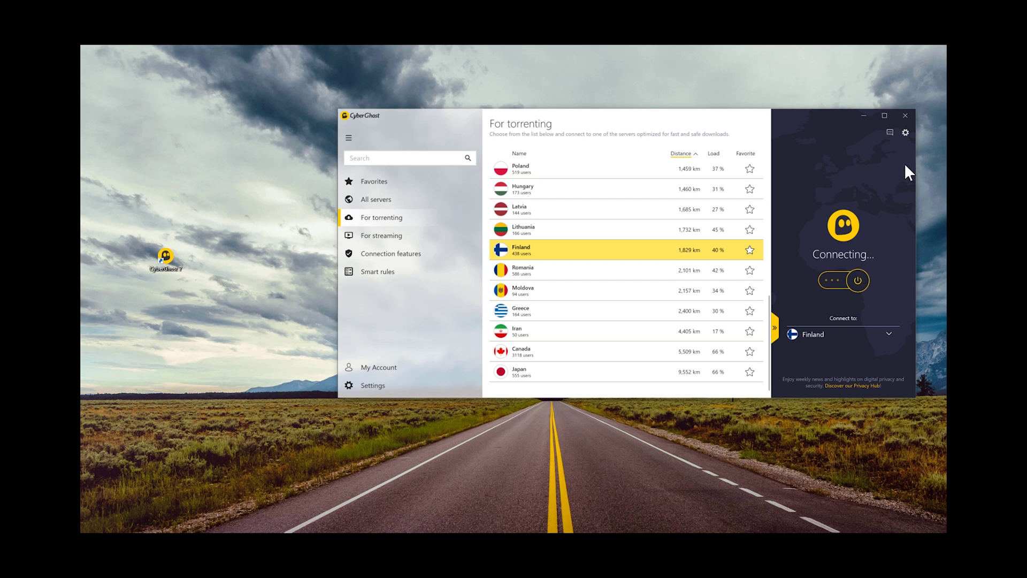
# Step: Open CyberGhost Settings from the options menu and move Edge toward the centre
pyautogui.click(904, 133)
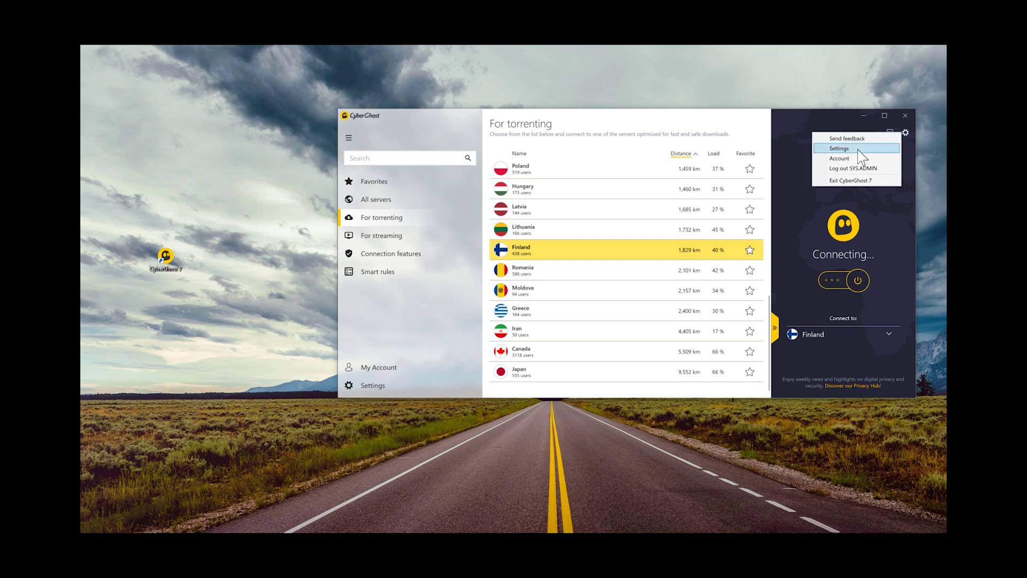
pyautogui.click(848, 149)
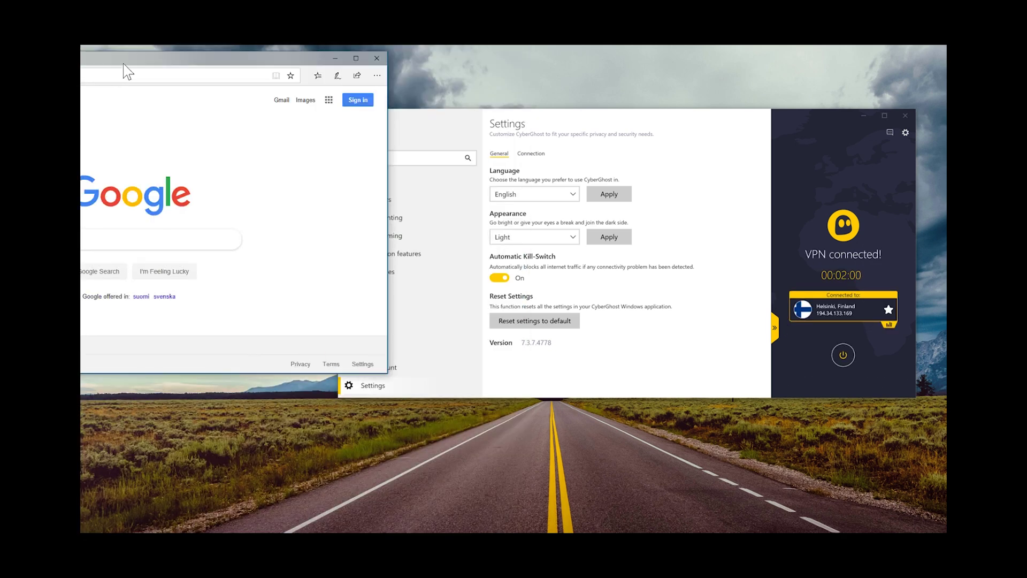
pyautogui.moveTo(123, 63); pyautogui.dragTo(449, 103)
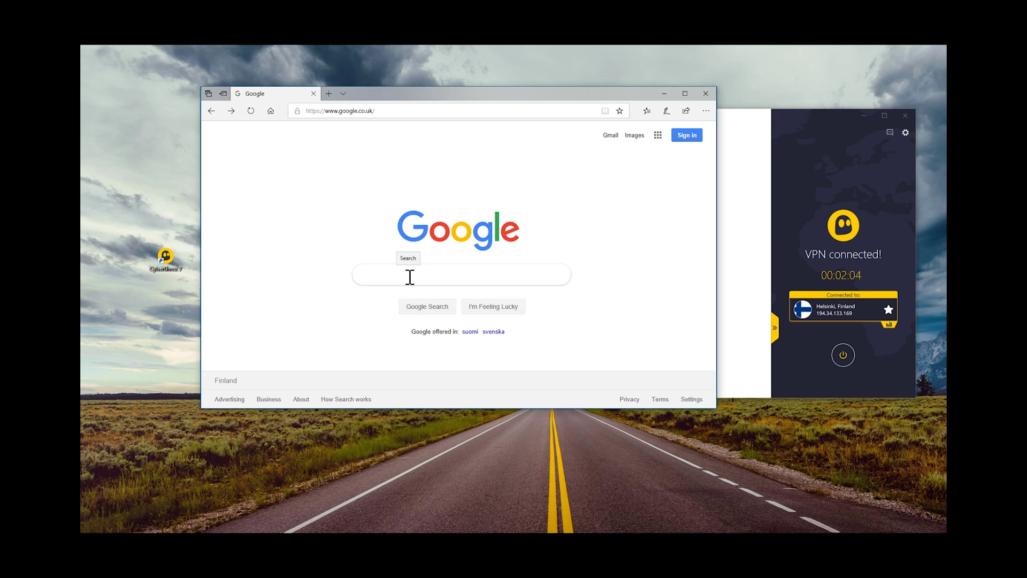
# Step: Search Google for 'what is my ip address' and open the MyIP.com result
pyautogui.click(231, 111)
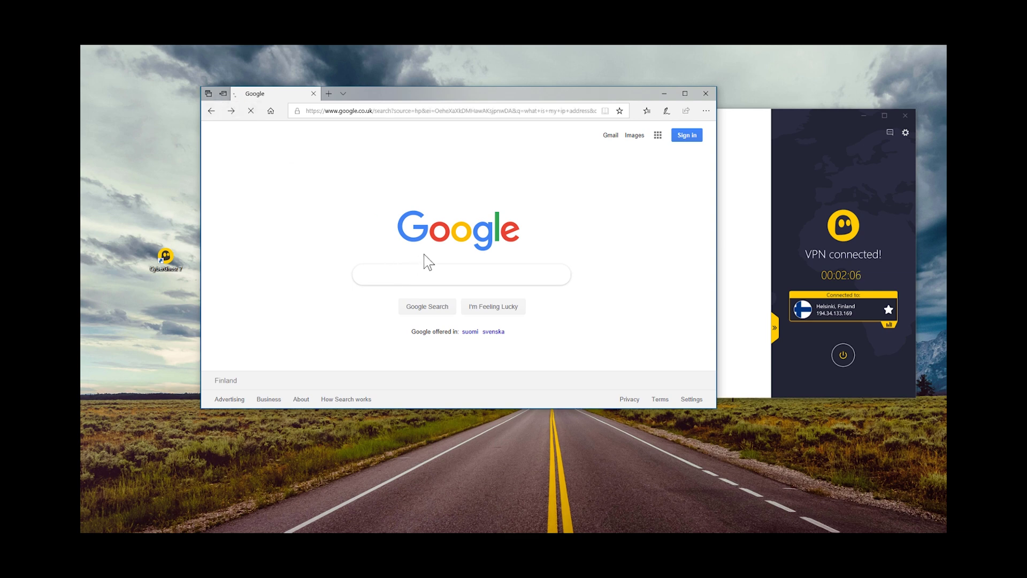
pyautogui.scroll(-5, 412, 255)
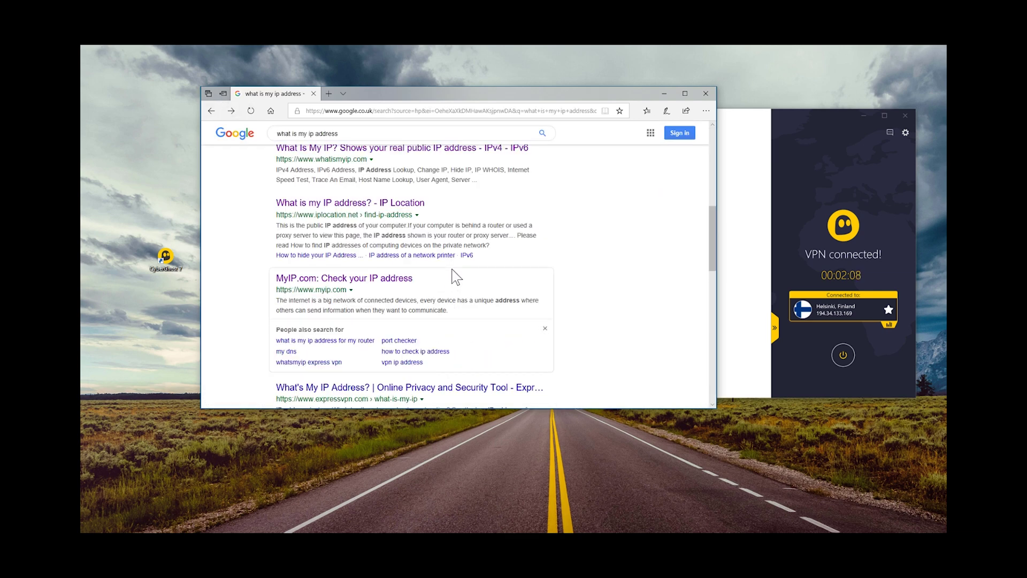
pyautogui.click(398, 288)
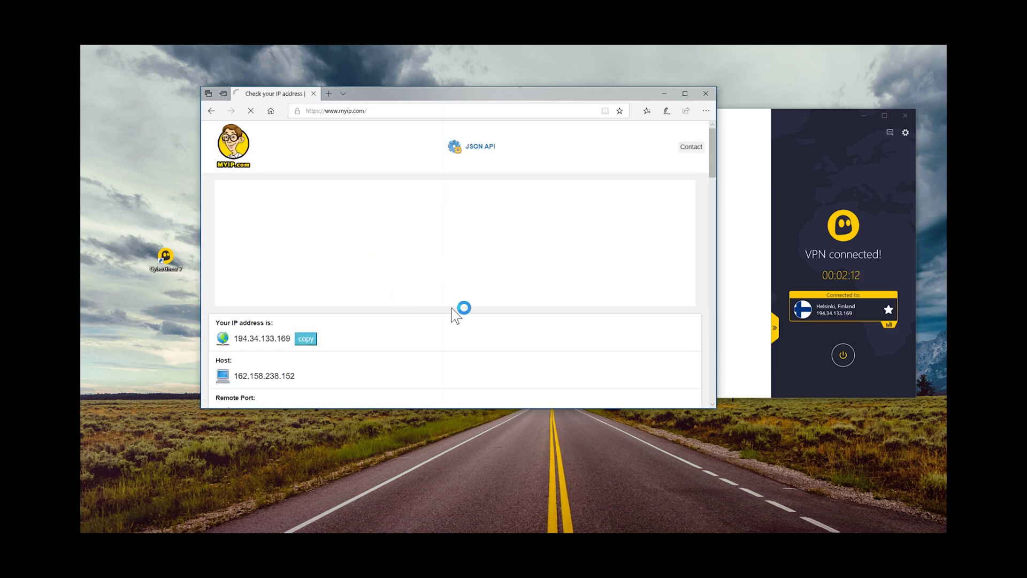
# Step: Scroll to the ISP and Country details on myip.com and highlight country Finland
pyautogui.scroll(-1, 427, 325)
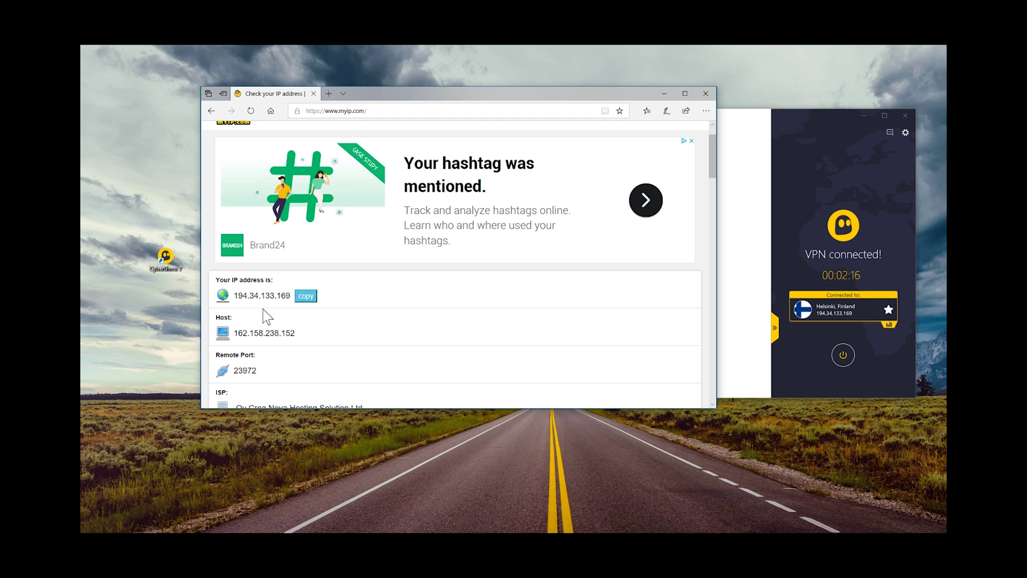
pyautogui.scroll(-1, 299, 327)
pyautogui.scroll(-2, 300, 328)
pyautogui.moveTo(268, 322); pyautogui.dragTo(358, 322)
pyautogui.scroll(-2, 382, 331)
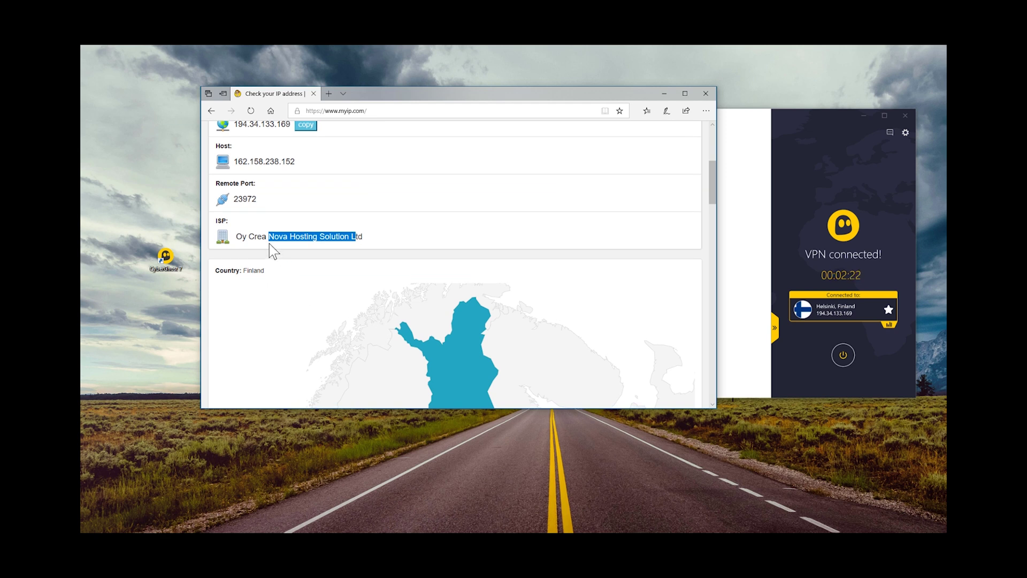
pyautogui.moveTo(256, 237); pyautogui.dragTo(355, 236)
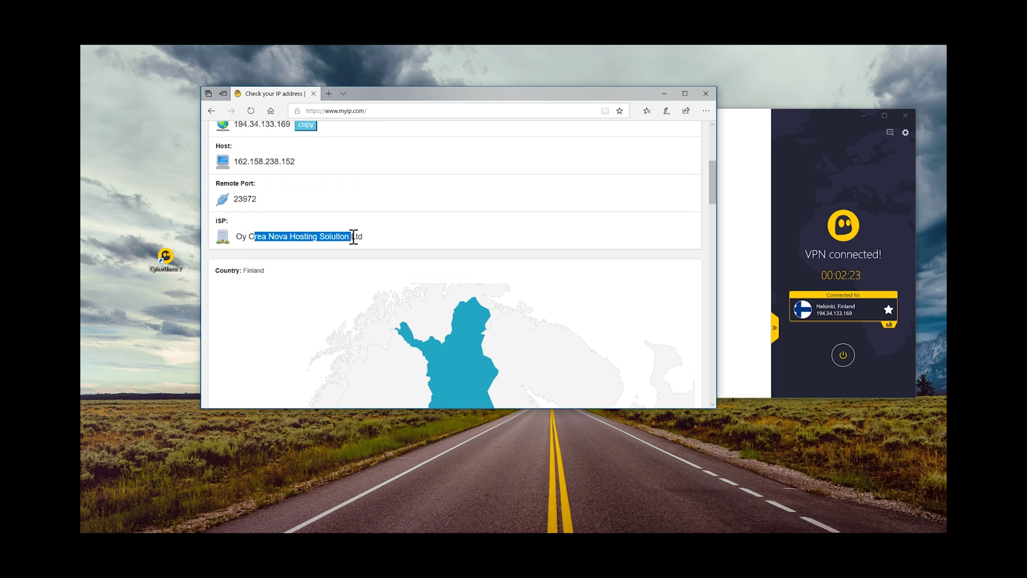
pyautogui.click(264, 270)
pyautogui.moveTo(264, 271); pyautogui.dragTo(252, 270)
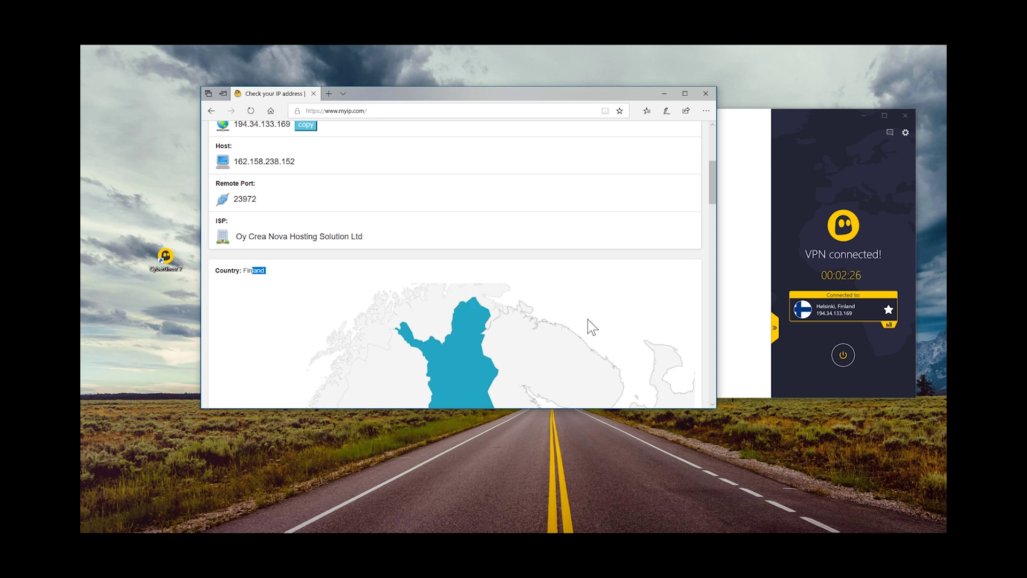